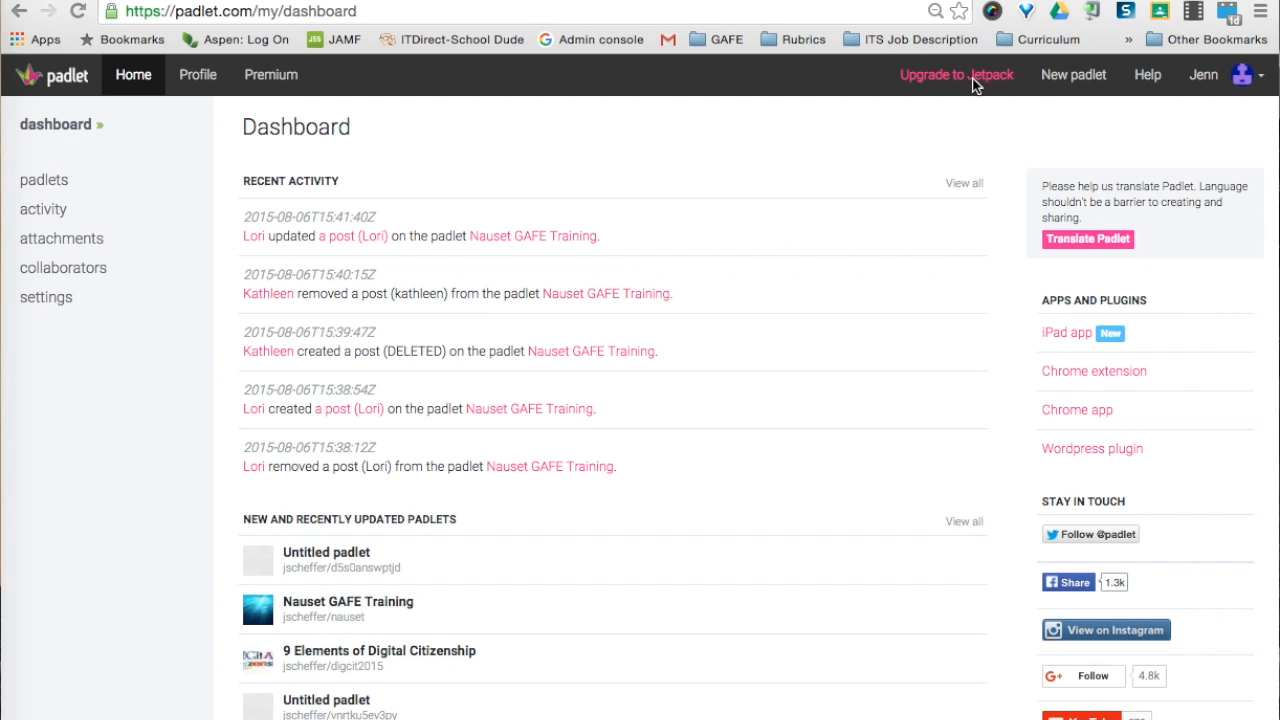
Create a new blank padlet from the dashboard's New padlet button
{"action": "left_click", "coordinate": [1064, 78]}
{"action": "left_click", "coordinate": [1062, 80]}
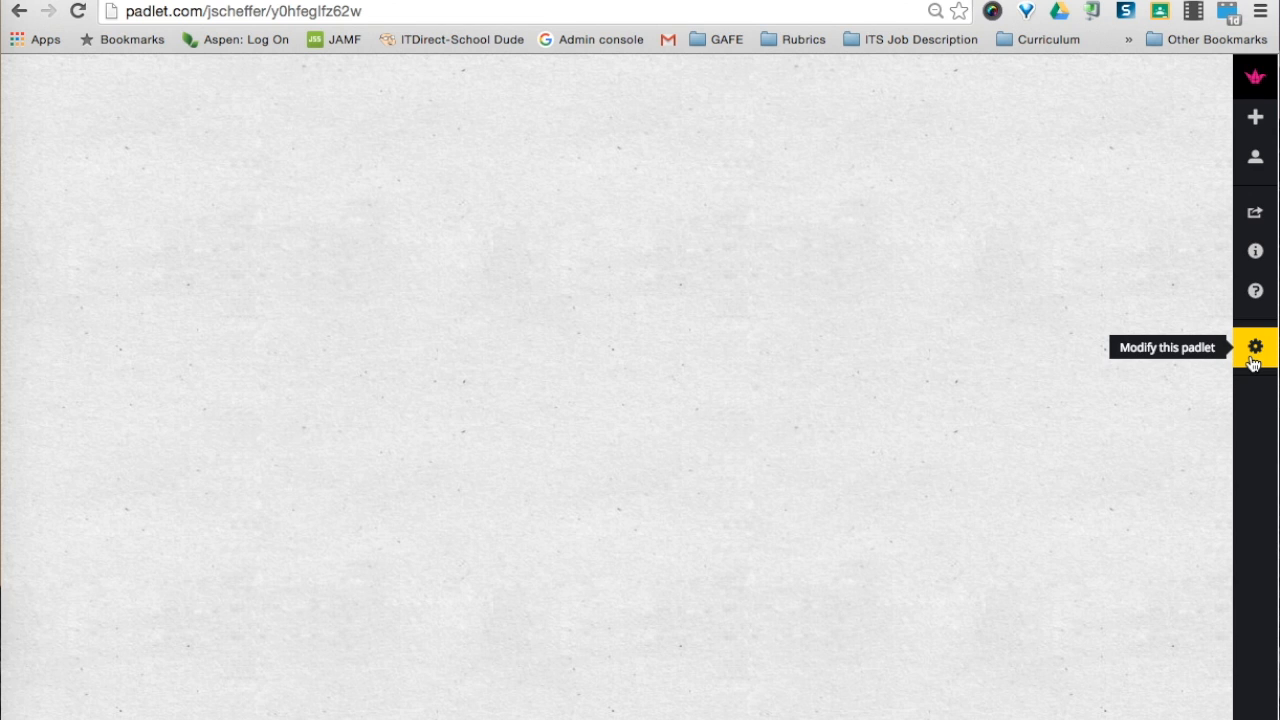
Add a globe portrait, title 'BHS Help Desk edtech tutorials', and a Burlington High School Help Desk description
{"action": "left_click", "coordinate": [1254, 363]}
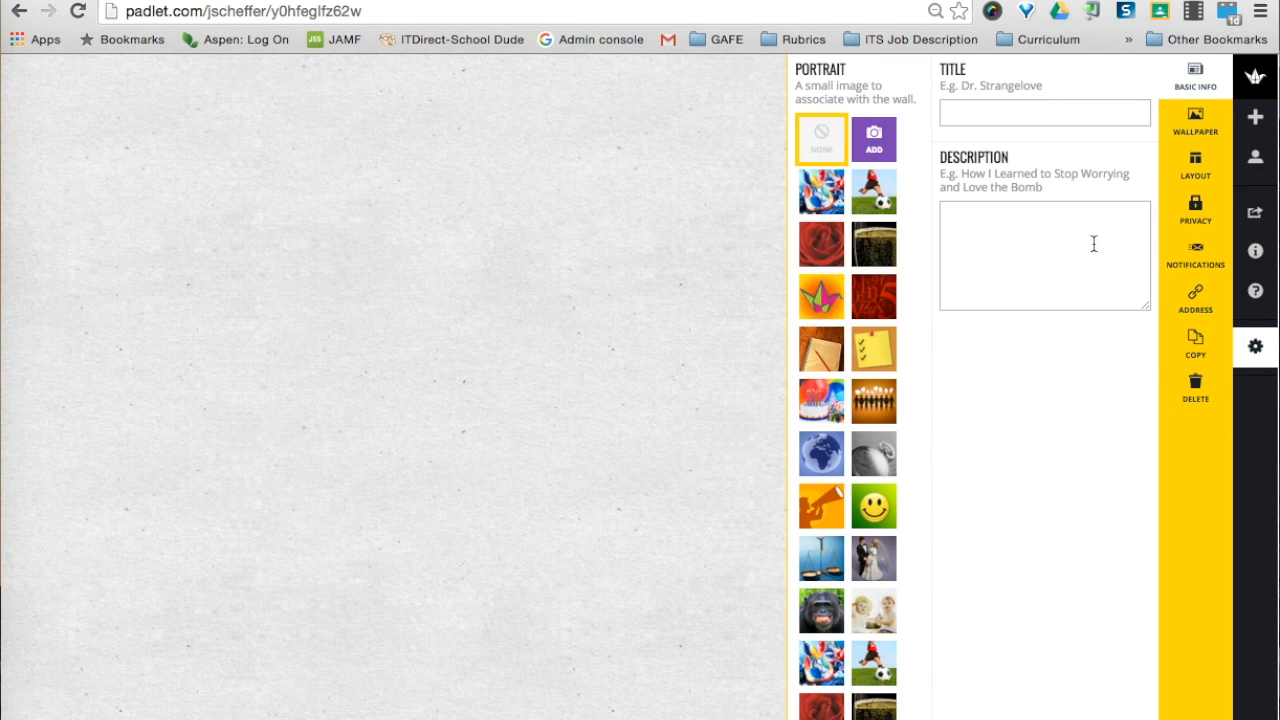
{"action": "left_click", "coordinate": [818, 467]}
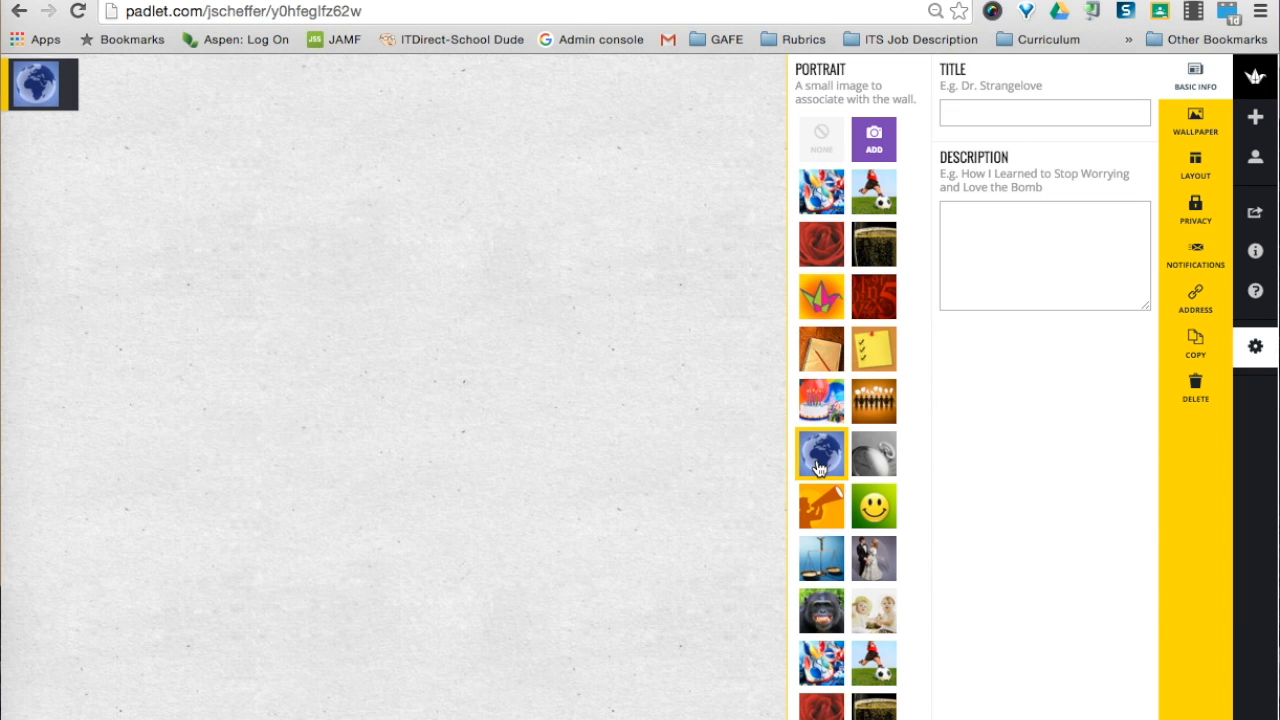
{"action": "left_click", "coordinate": [973, 111]}
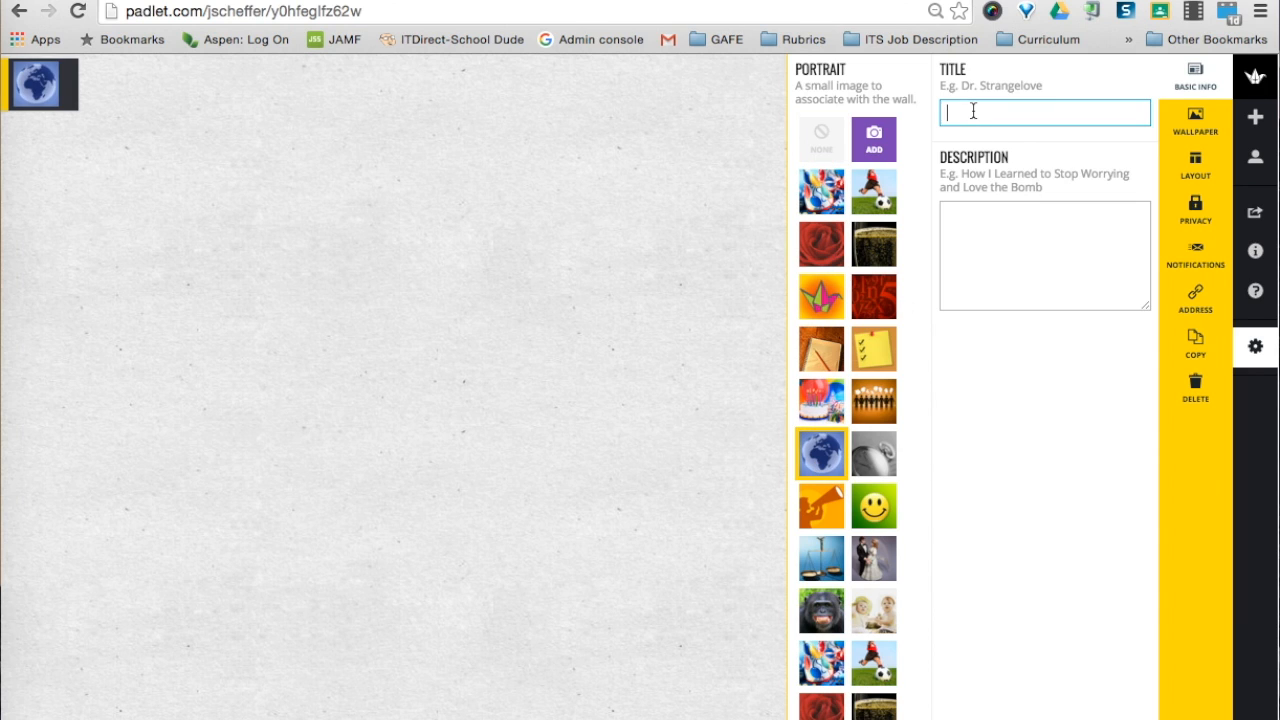
{"action": "type", "text": "BHS He"}
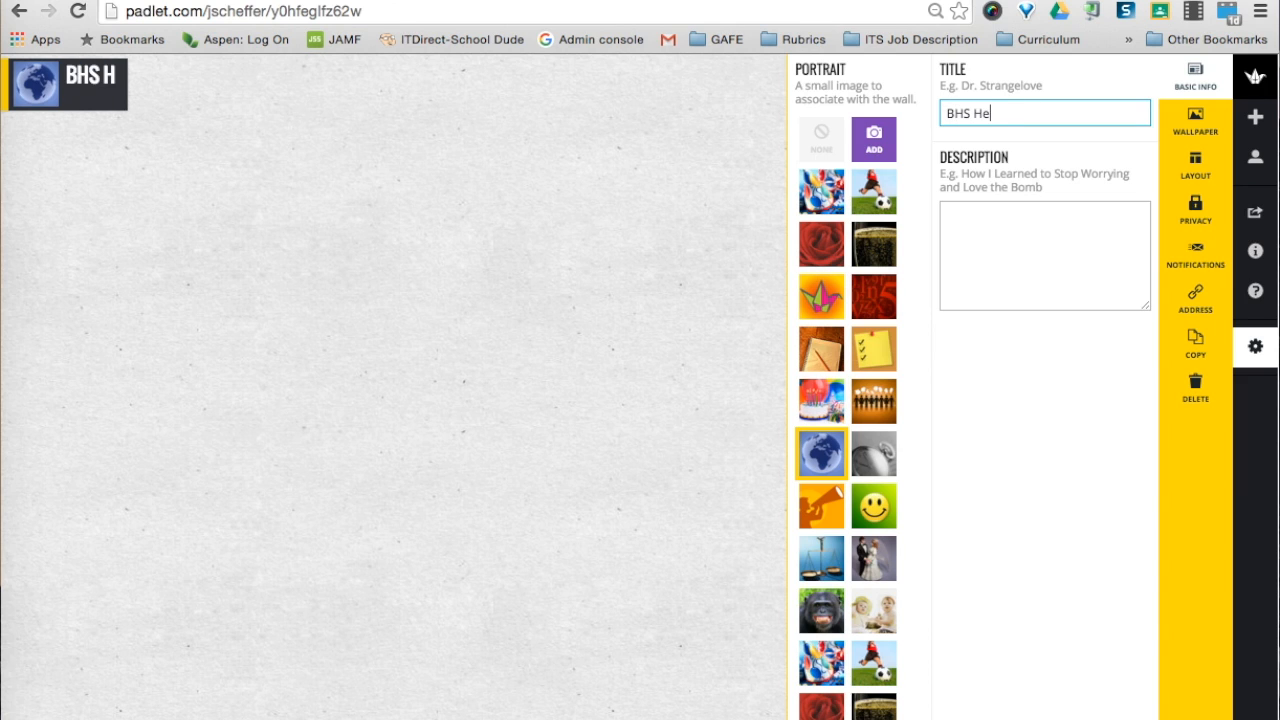
{"action": "type", "text": "lp Desk ed"}
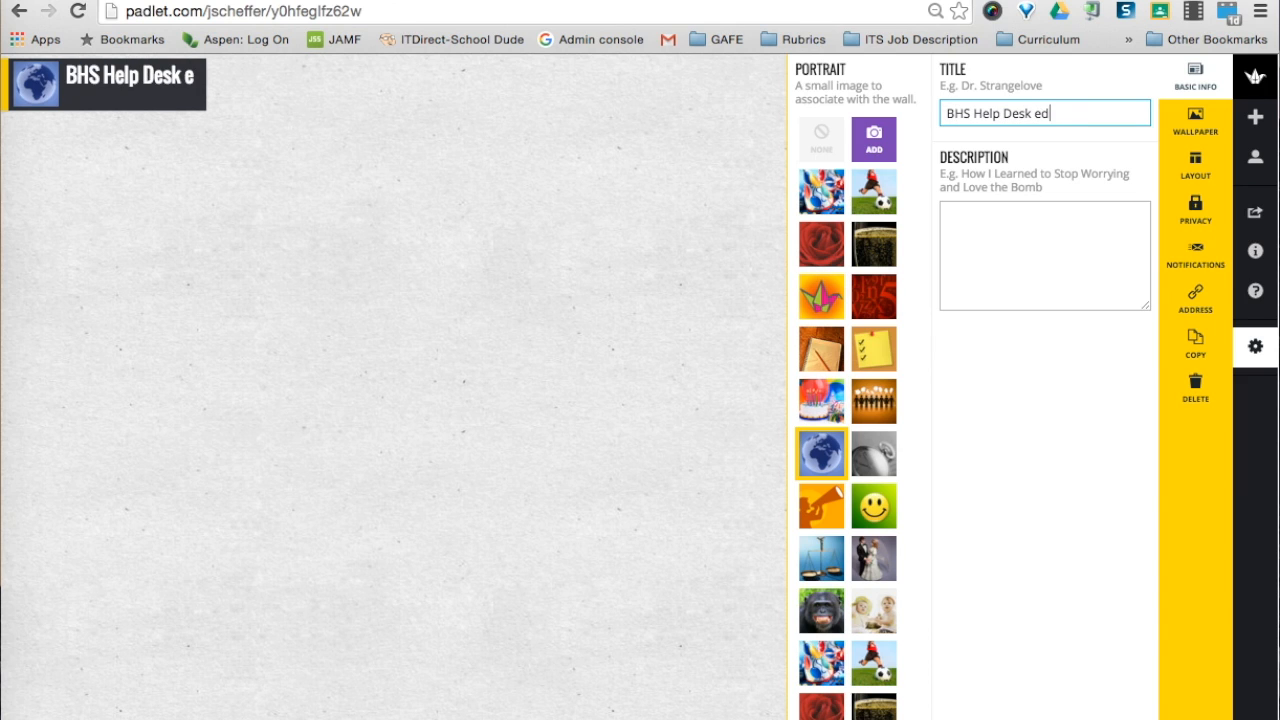
{"action": "type", "text": "tech tu"}
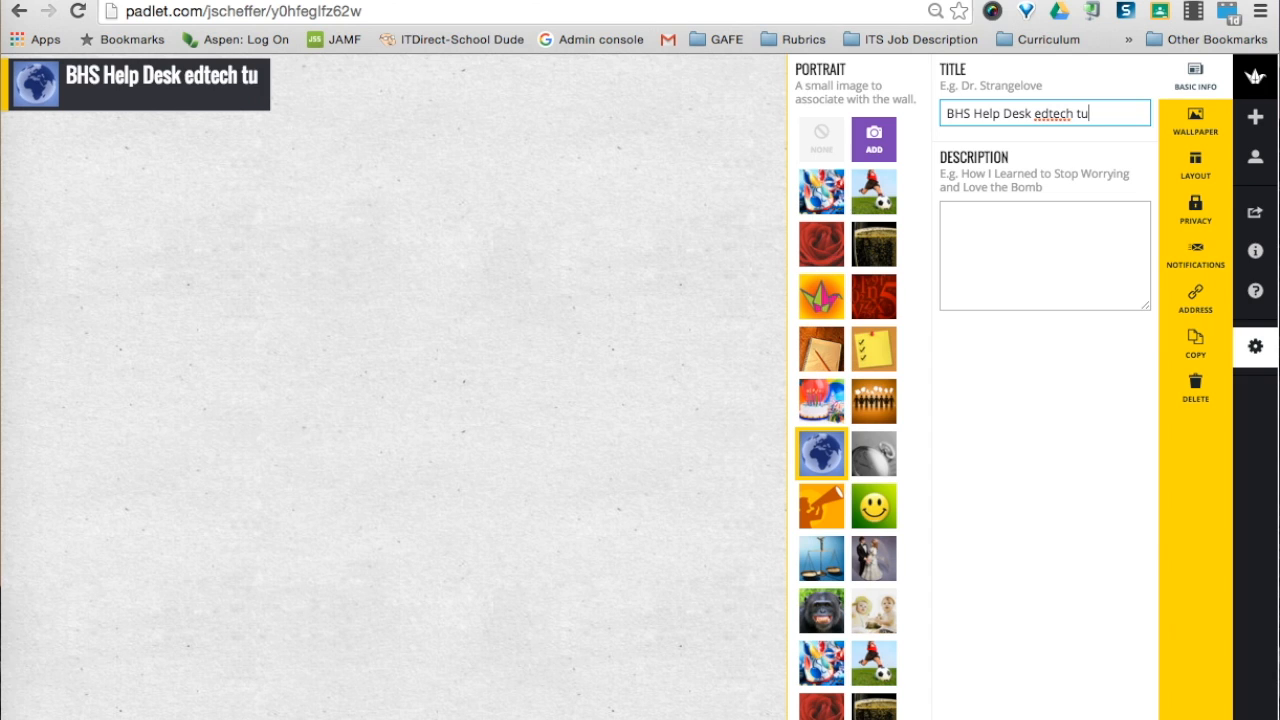
{"action": "type", "text": "torials"}
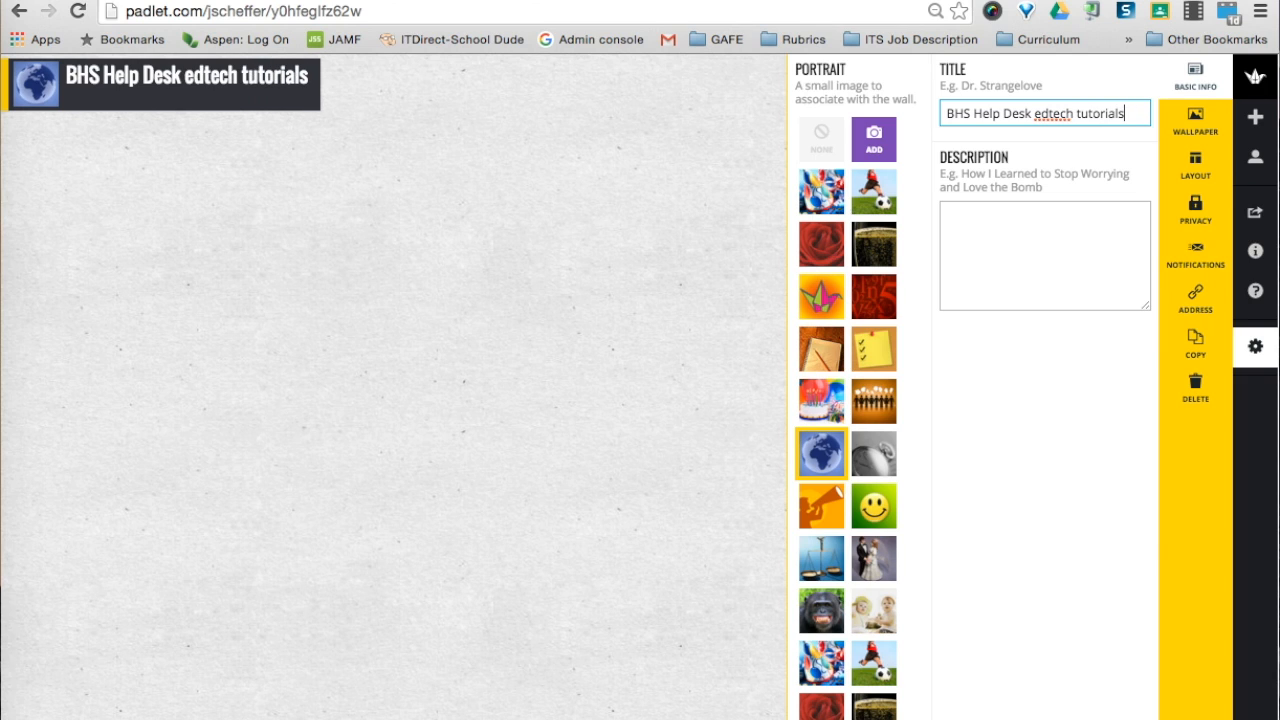
{"action": "key", "text": "Tab"}
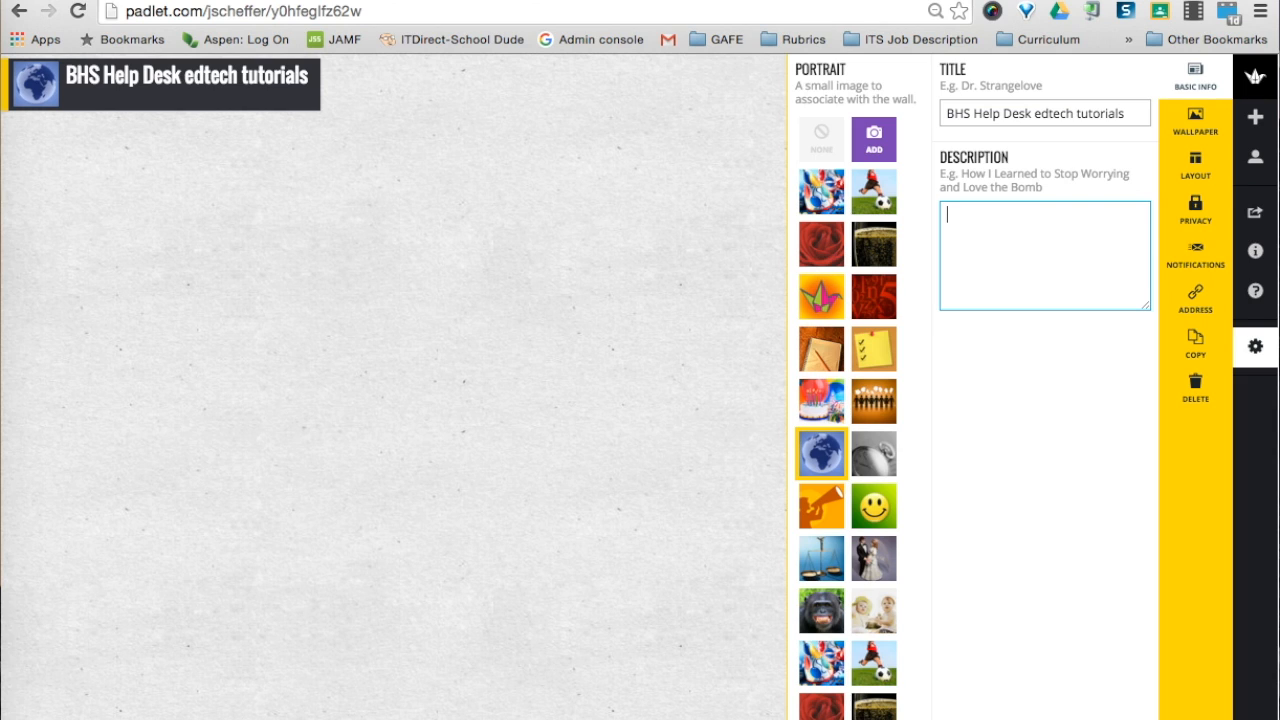
{"action": "type", "text": "Edtech tutorials created by the students of"}
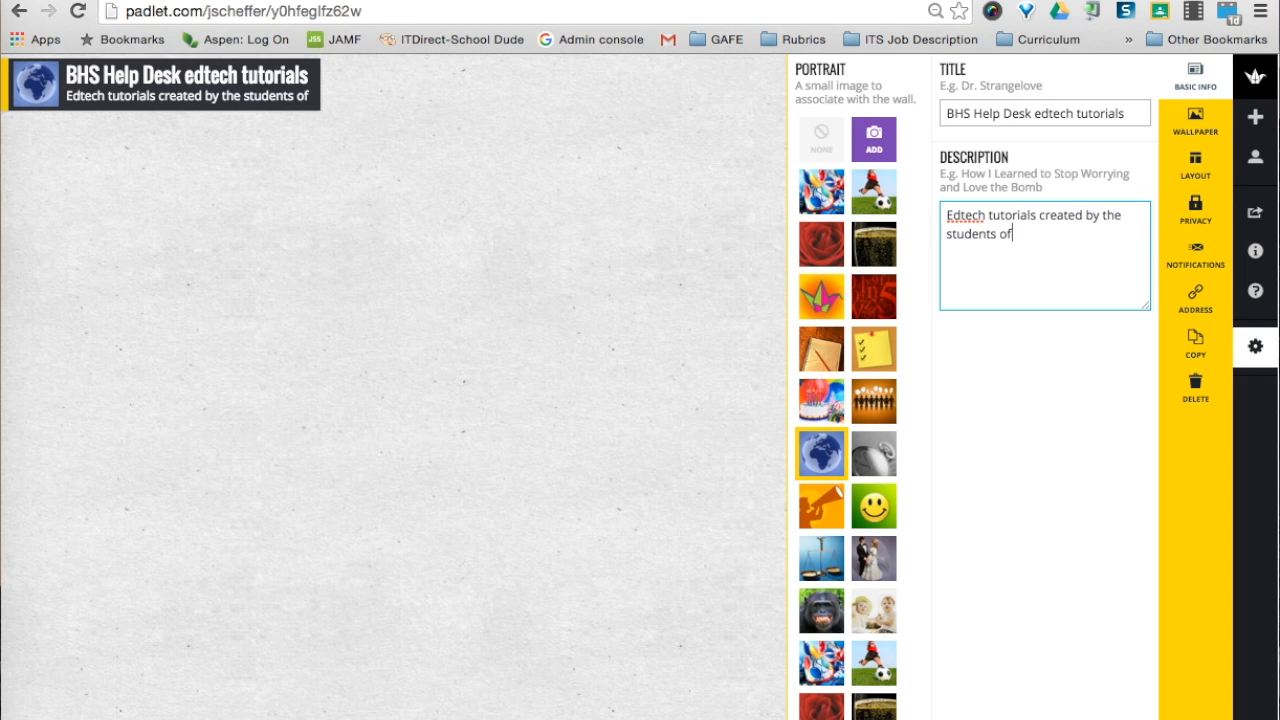
{"action": "type", "text": " the Burlington High School Help Desk"}
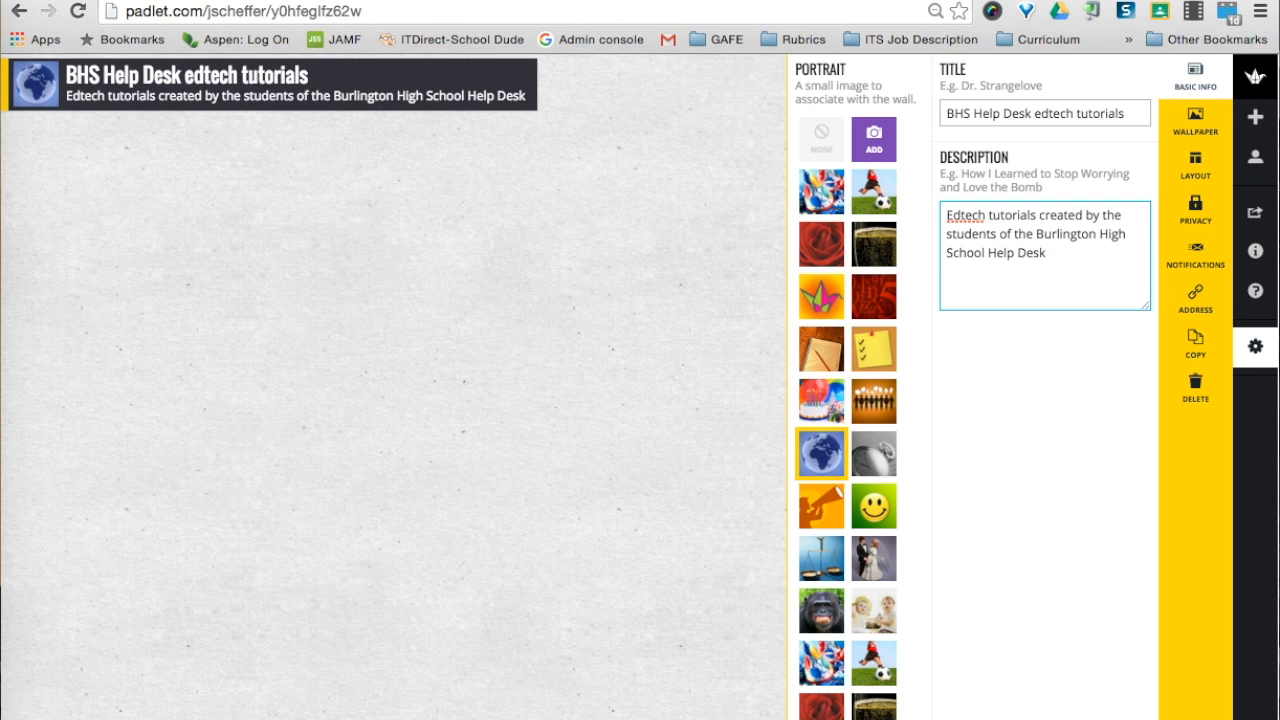
Apply the green Matrix wallpaper to the padlet and bring up the layout options
{"action": "left_click", "coordinate": [1196, 121]}
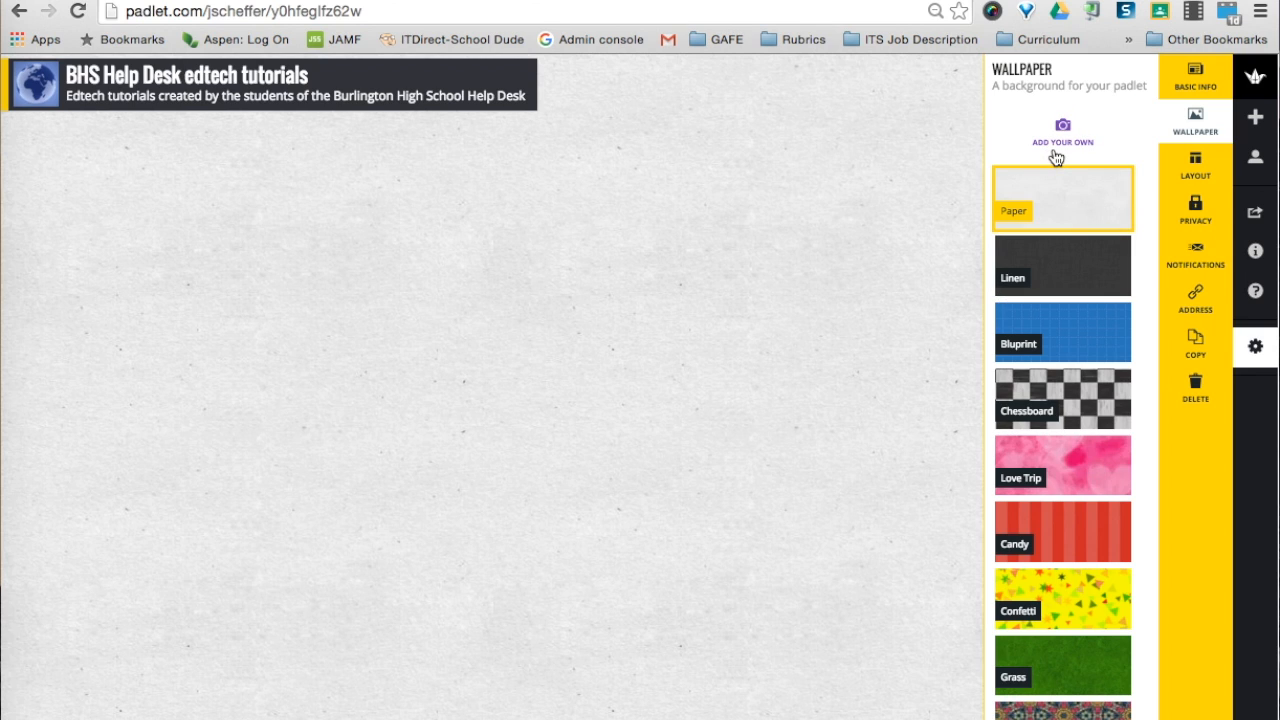
{"action": "scroll", "coordinate": [1030, 390], "scroll_direction": "down", "scroll_amount": 5}
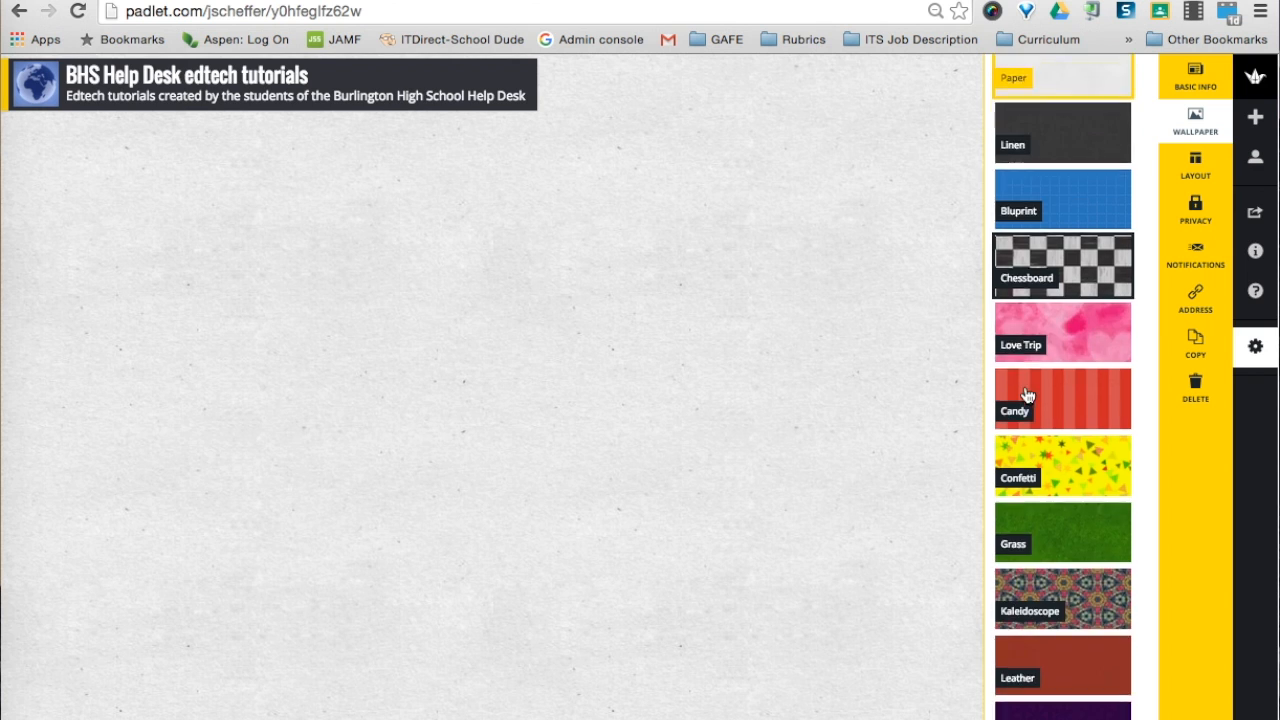
{"action": "scroll", "coordinate": [1040, 480], "scroll_direction": "down", "scroll_amount": 3}
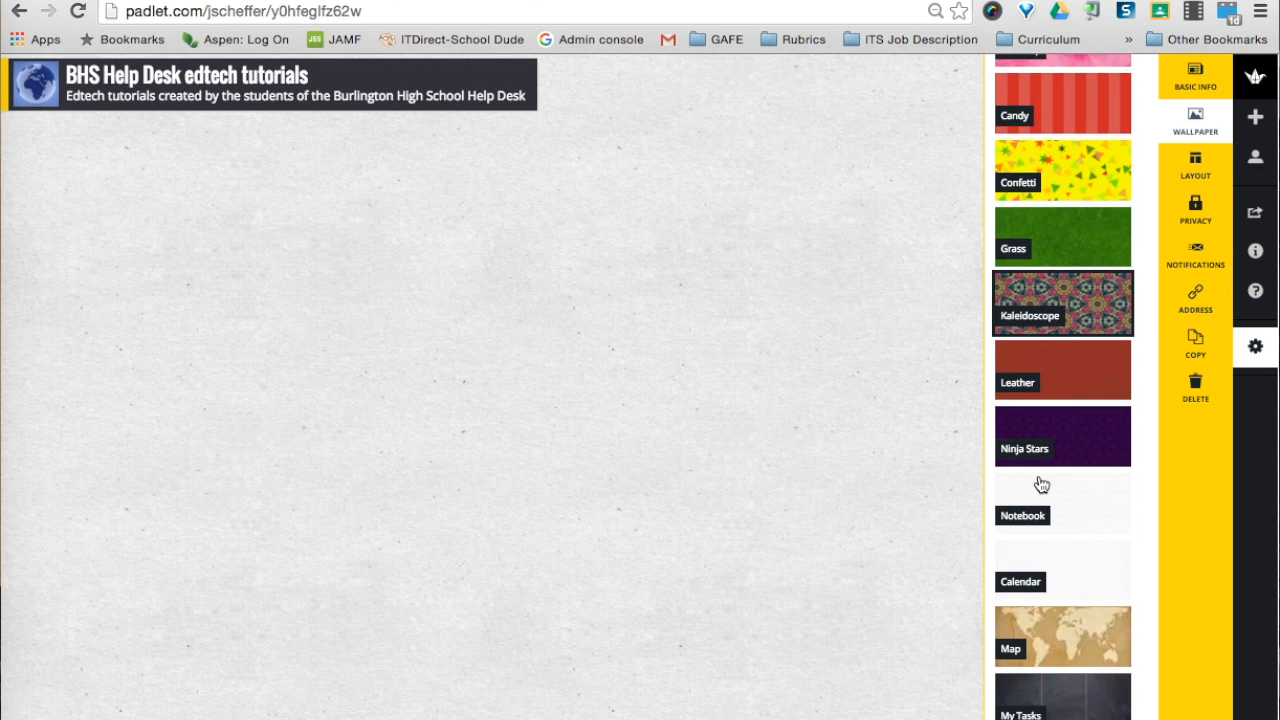
{"action": "scroll", "coordinate": [1048, 525], "scroll_direction": "down", "scroll_amount": 1}
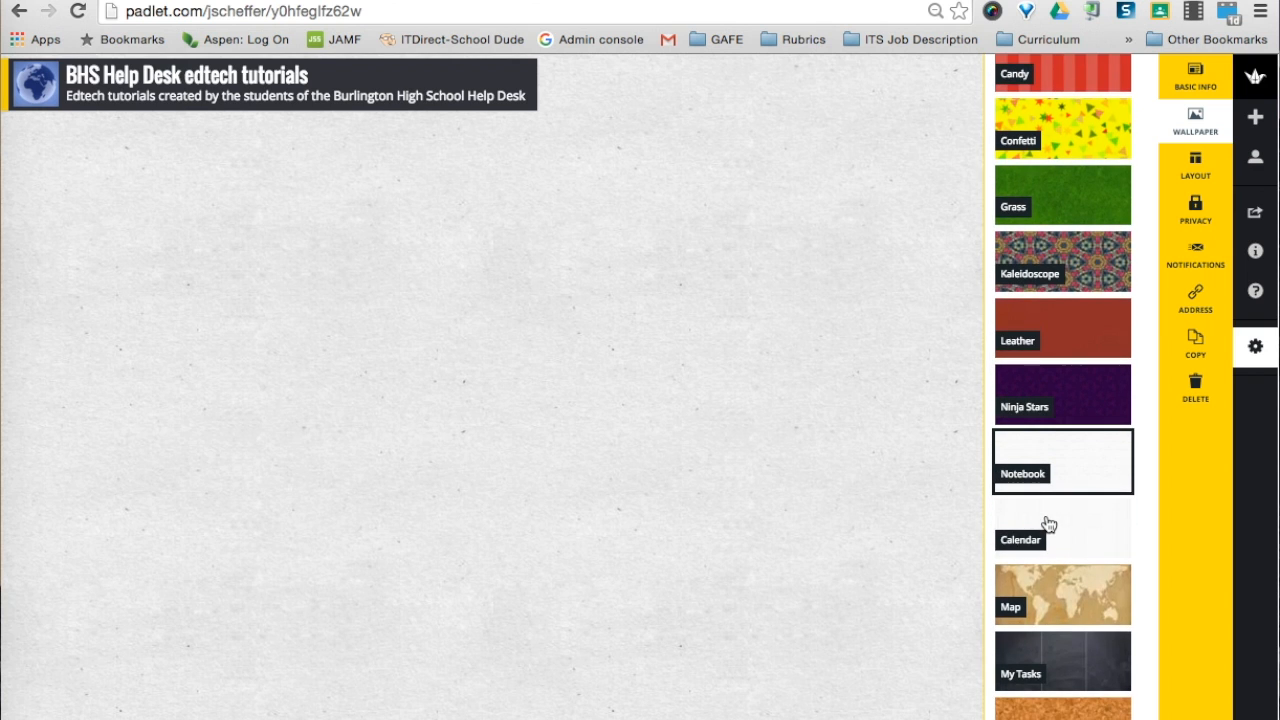
{"action": "scroll", "coordinate": [1048, 525], "scroll_direction": "down", "scroll_amount": 7}
{"action": "scroll", "coordinate": [1048, 525], "scroll_direction": "down", "scroll_amount": 5}
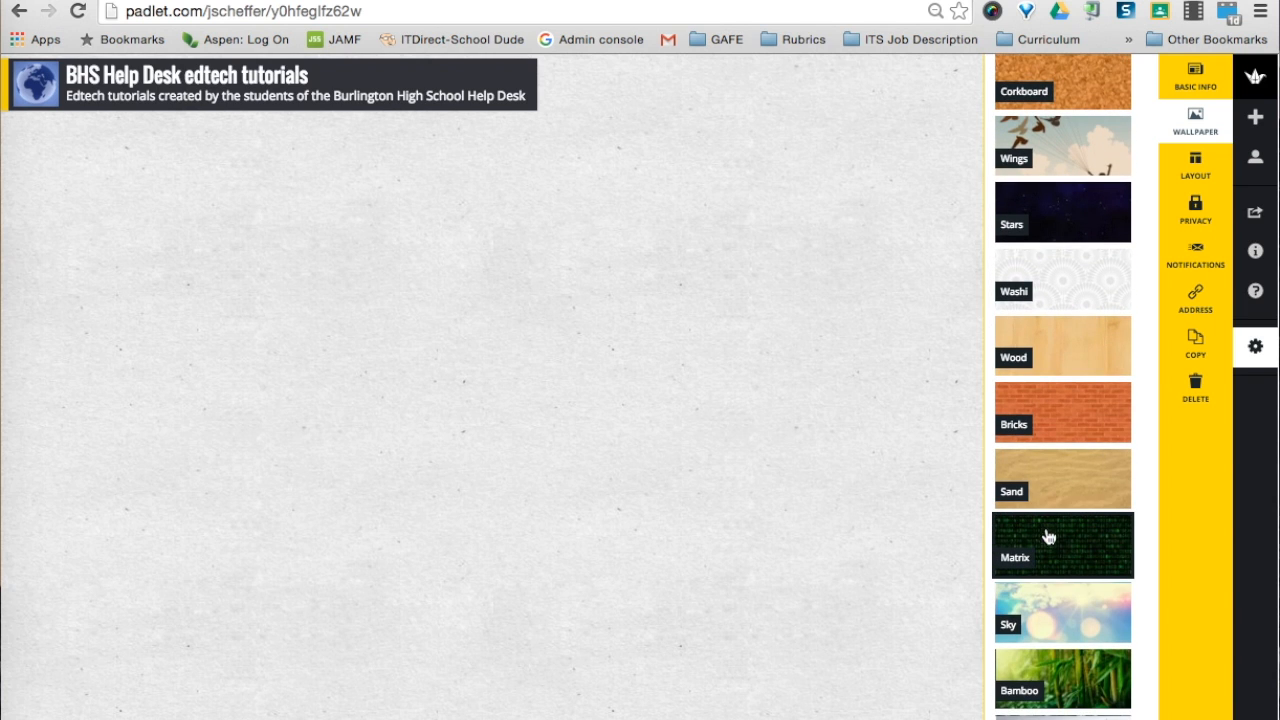
{"action": "left_click", "coordinate": [1062, 552]}
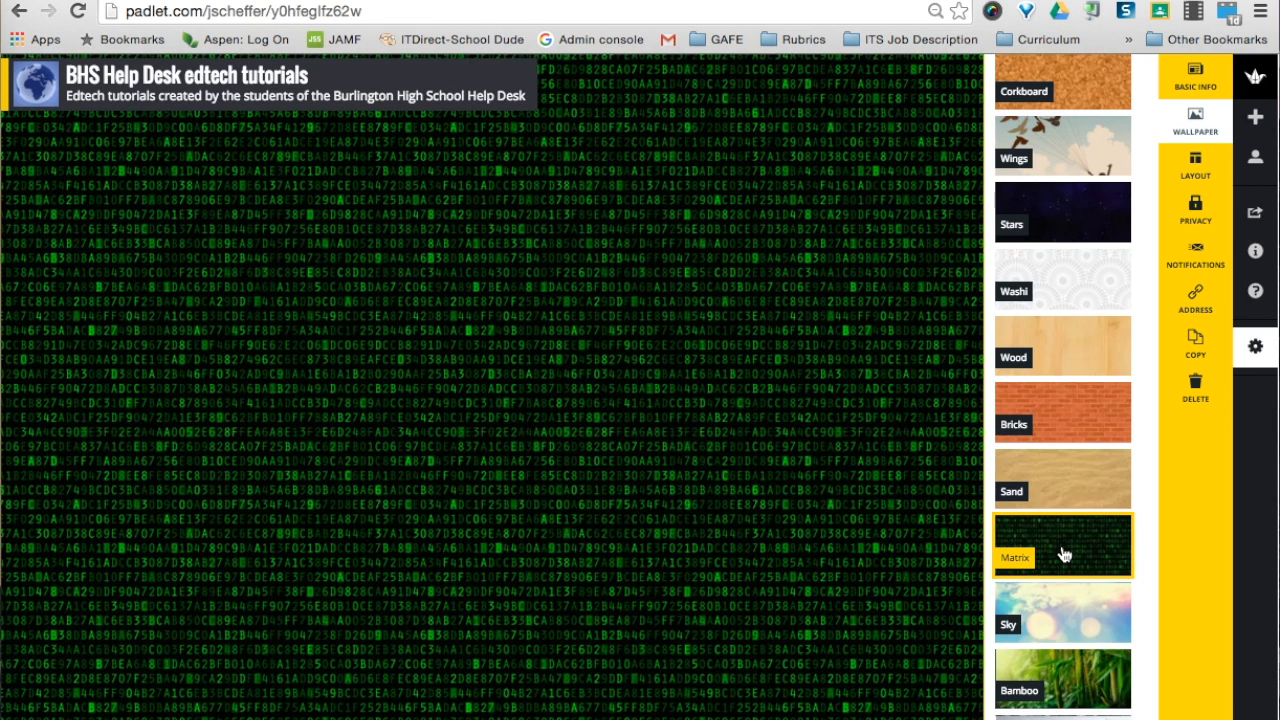
{"action": "left_click", "coordinate": [1195, 172]}
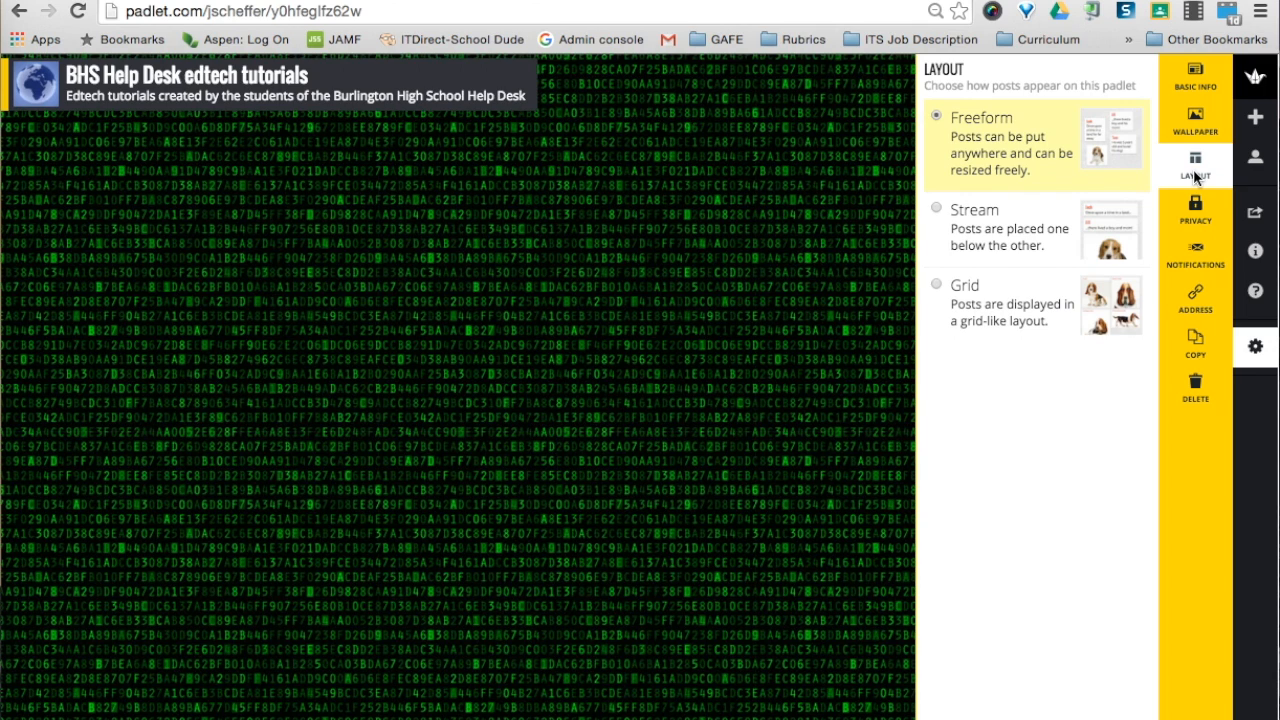
Switch the padlet to the Grid layout and show its privacy settings
{"action": "left_click", "coordinate": [938, 288]}
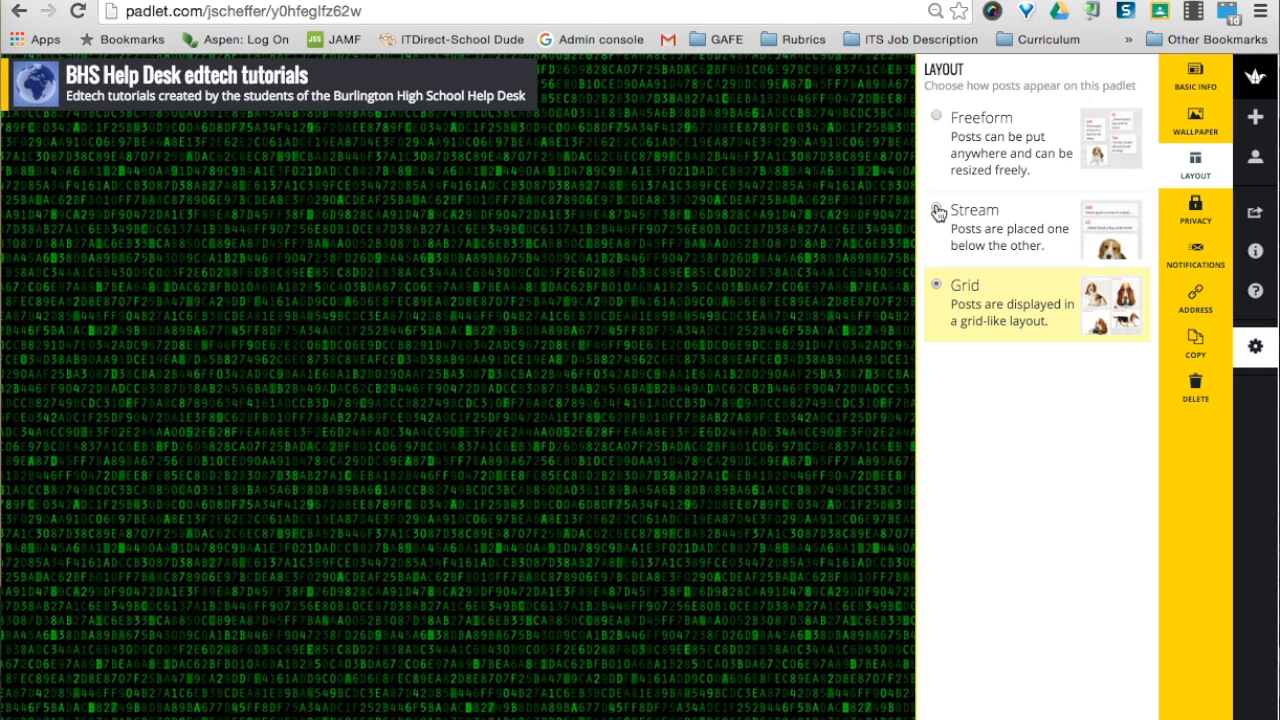
{"action": "left_click", "coordinate": [1185, 220]}
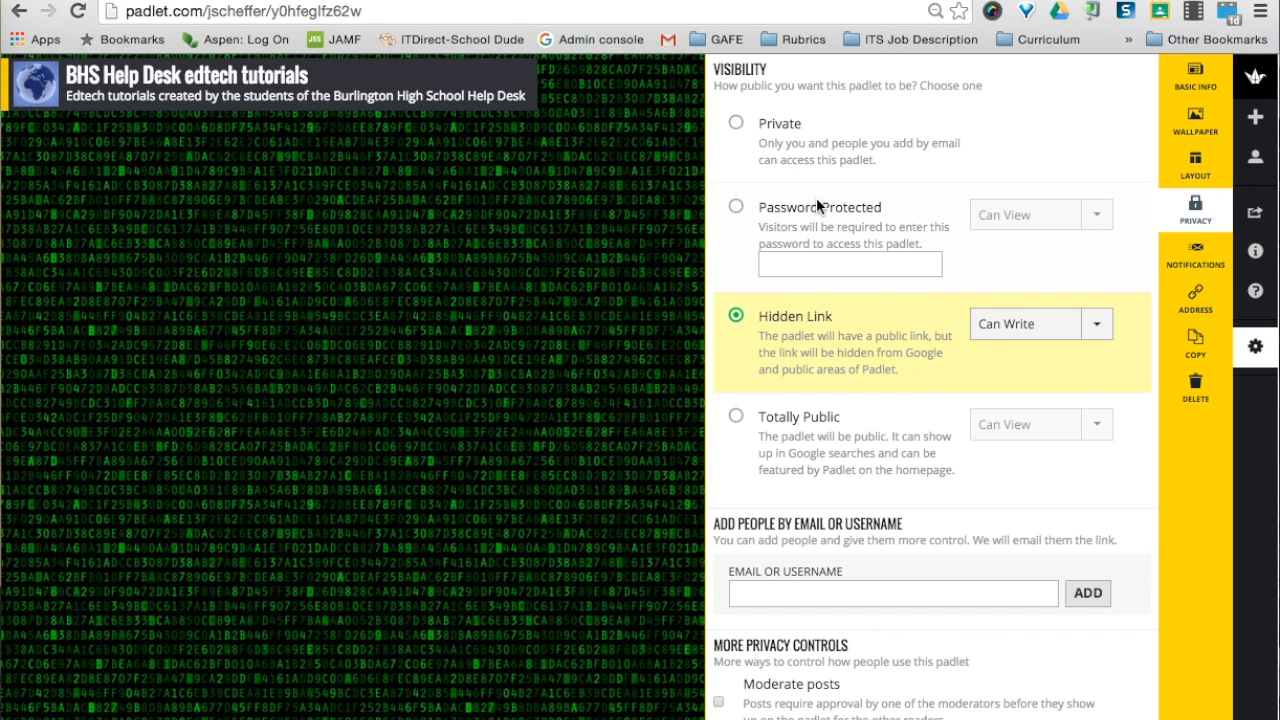
Try the Private and Password privacy options, then settle on Totally Public
{"action": "left_click", "coordinate": [736, 124]}
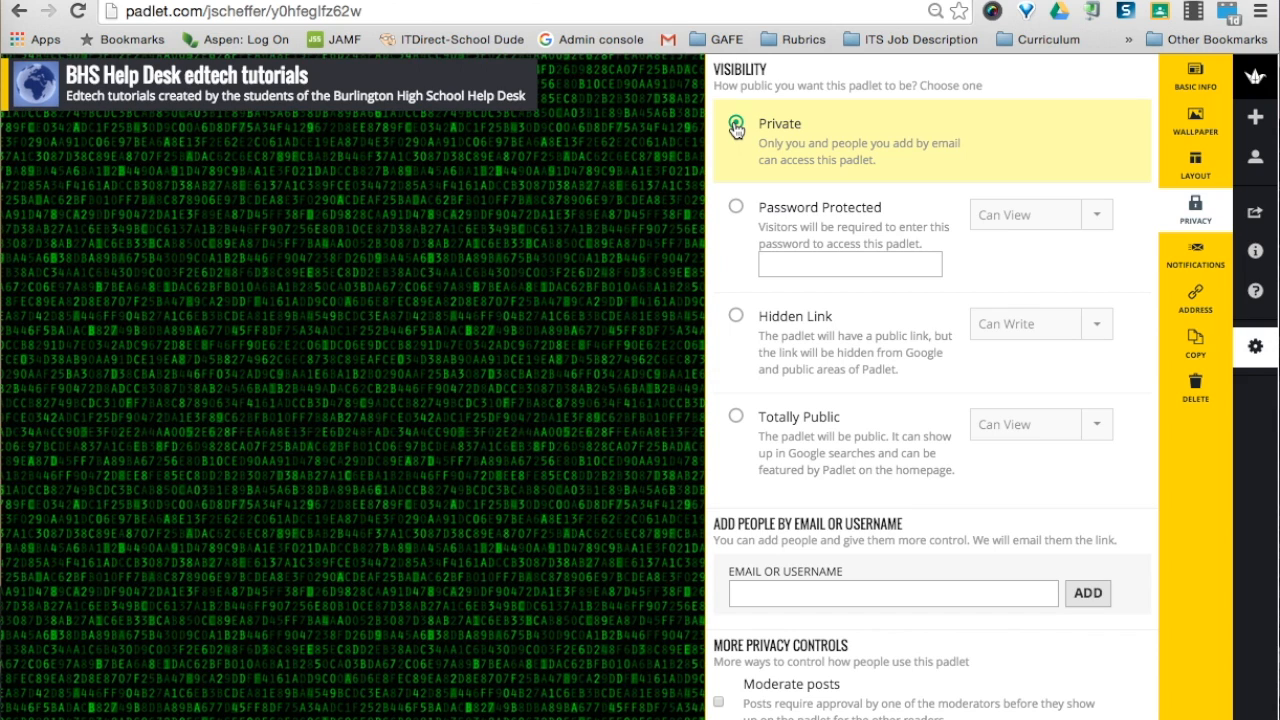
{"action": "left_click", "coordinate": [737, 208]}
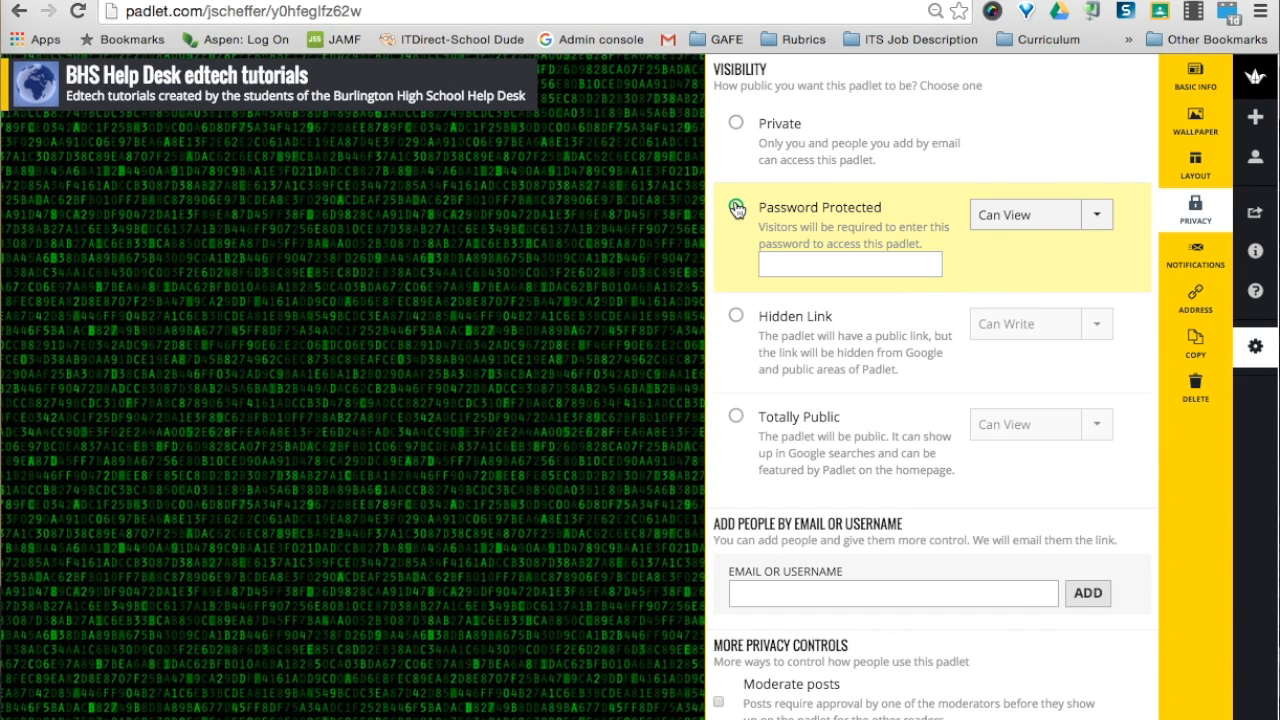
{"action": "left_click", "coordinate": [1094, 218]}
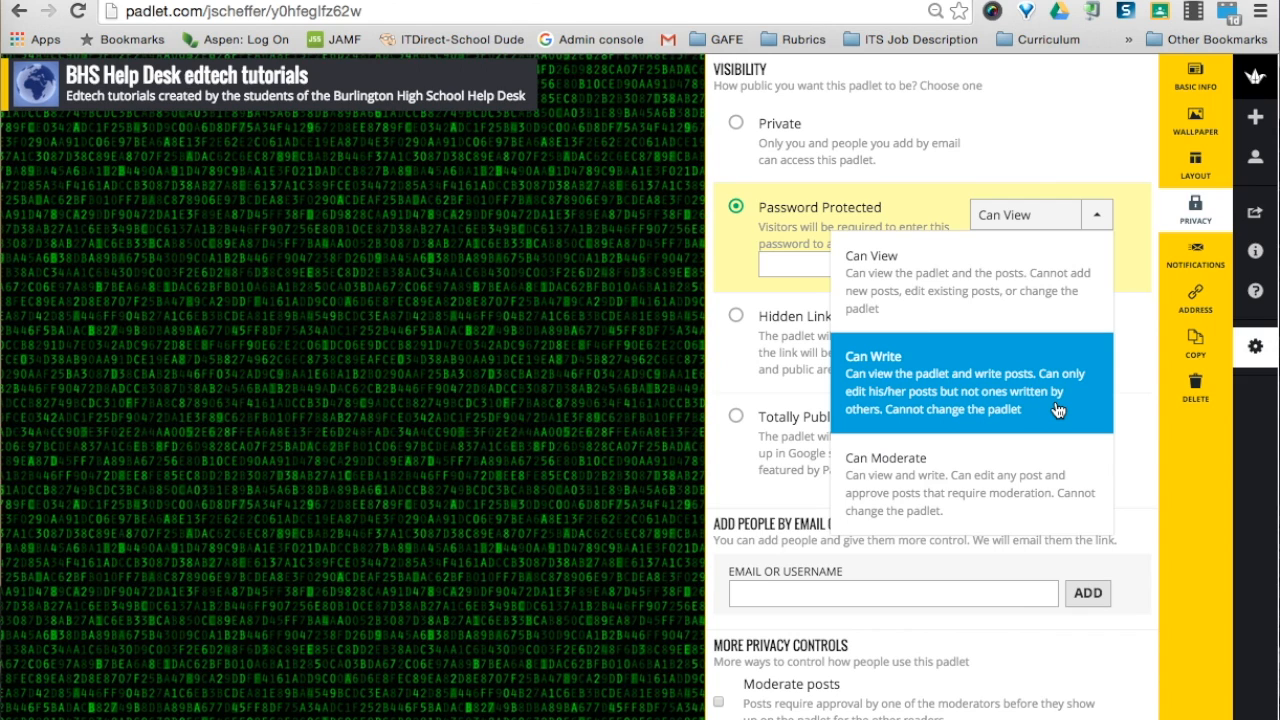
{"action": "left_click", "coordinate": [739, 255]}
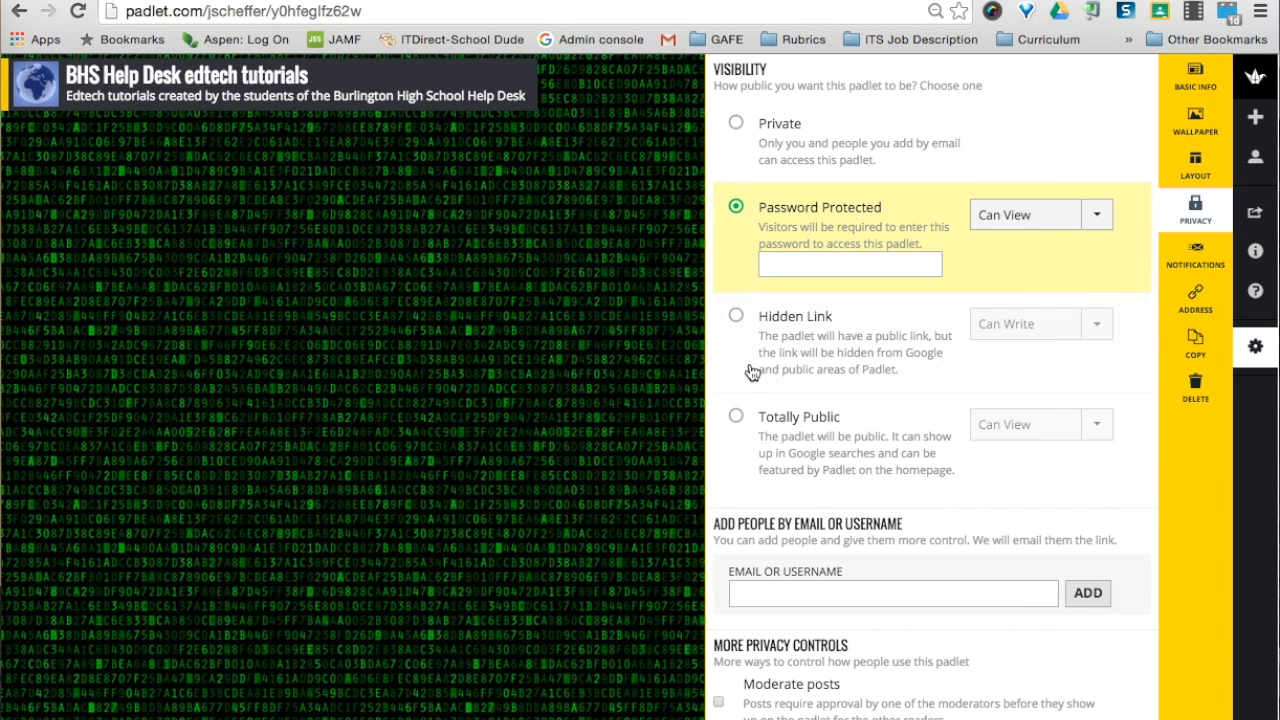
{"action": "left_click", "coordinate": [736, 420]}
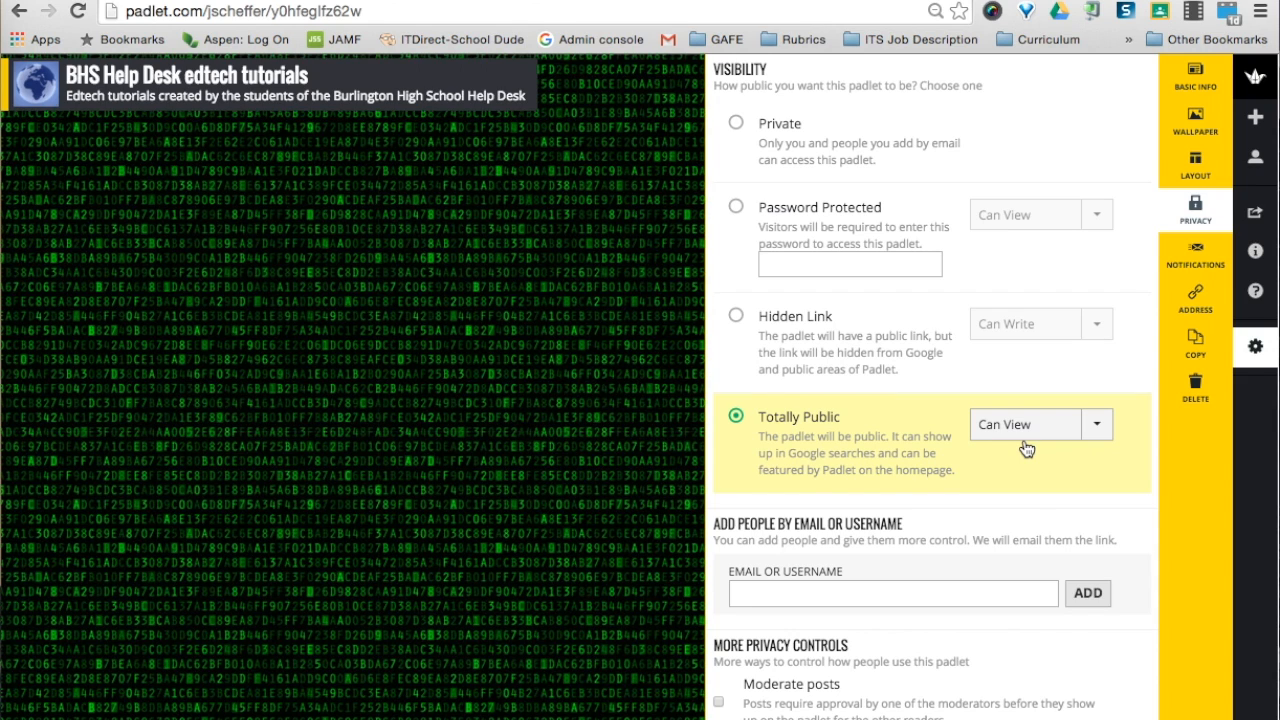
Turn off post moderation so posts appear without approval
{"action": "scroll", "coordinate": [1026, 448], "scroll_direction": "down", "scroll_amount": 2}
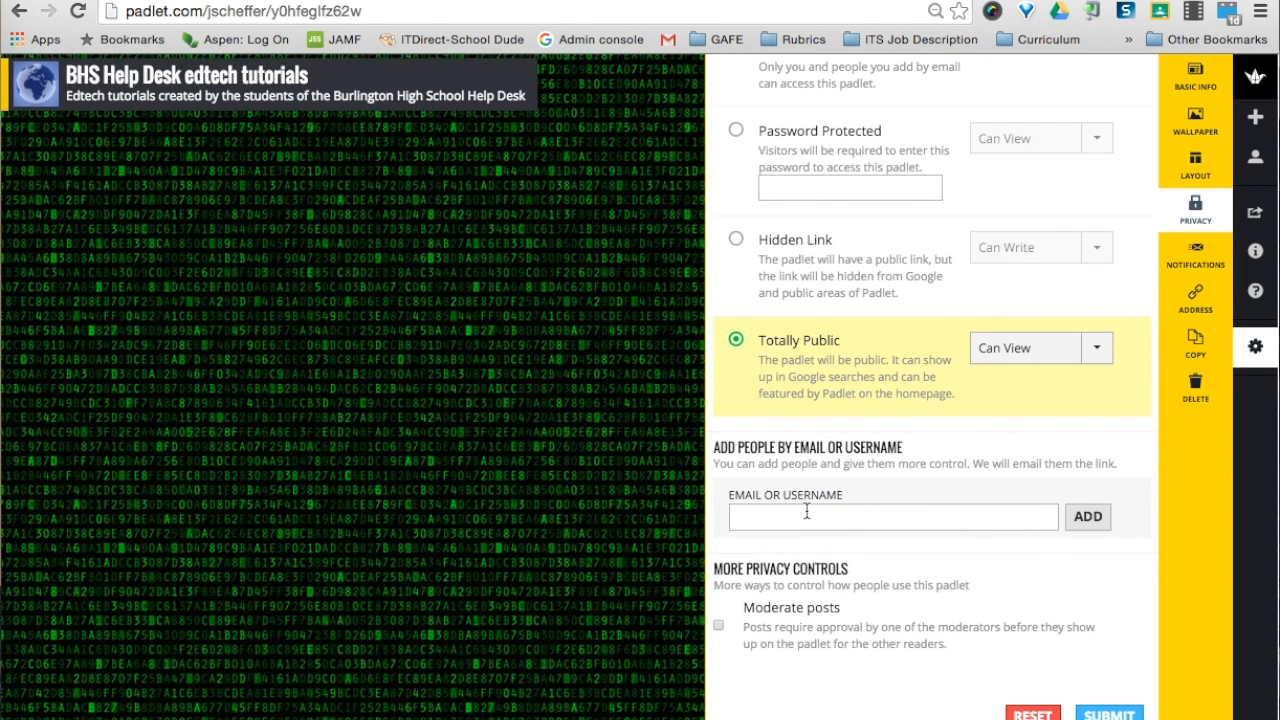
{"action": "left_click", "coordinate": [718, 628]}
{"action": "left_click", "coordinate": [1190, 267]}
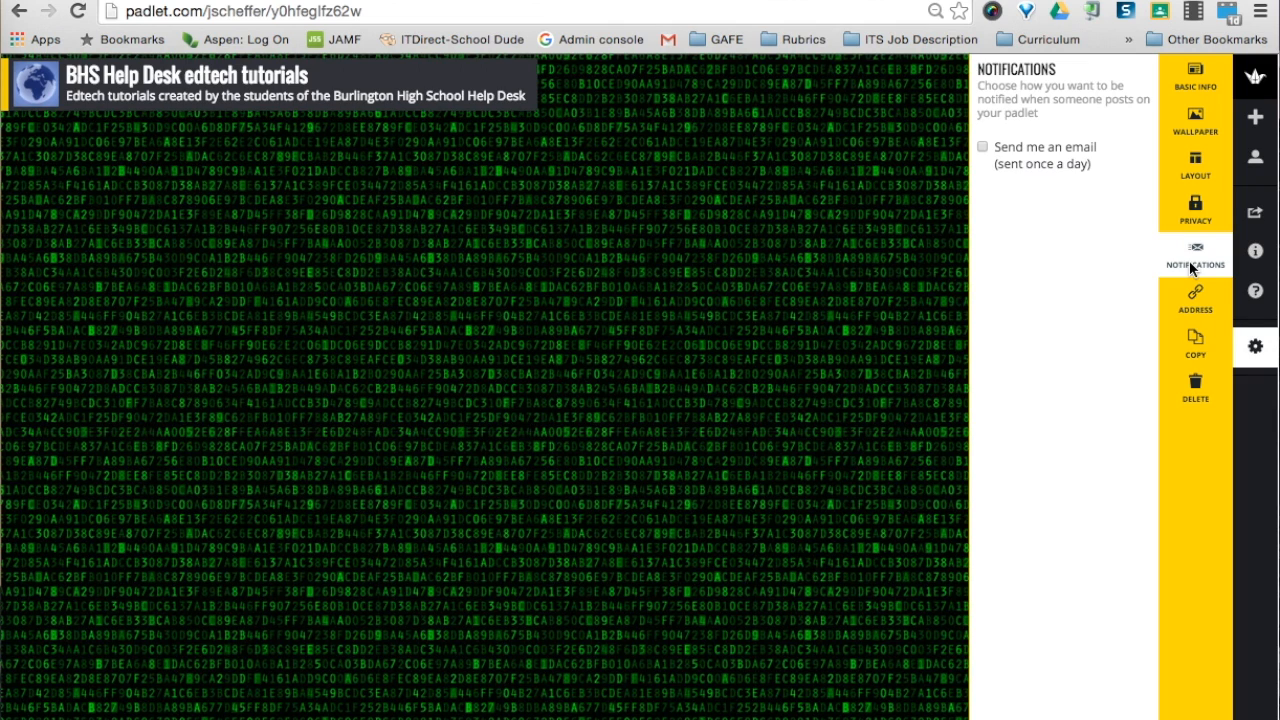
Turn on email alerts for new posts and choose a custom padlet.com address
{"action": "left_click", "coordinate": [982, 149]}
{"action": "left_click", "coordinate": [1185, 310]}
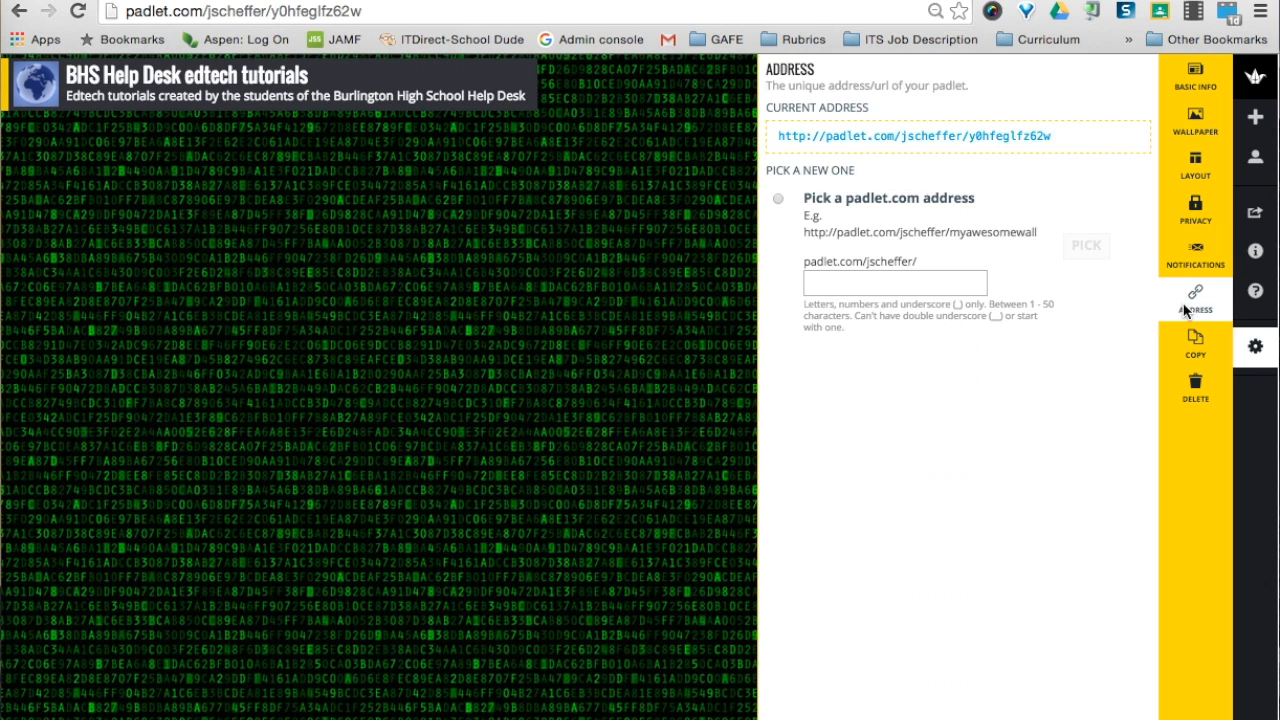
{"action": "left_click", "coordinate": [779, 203]}
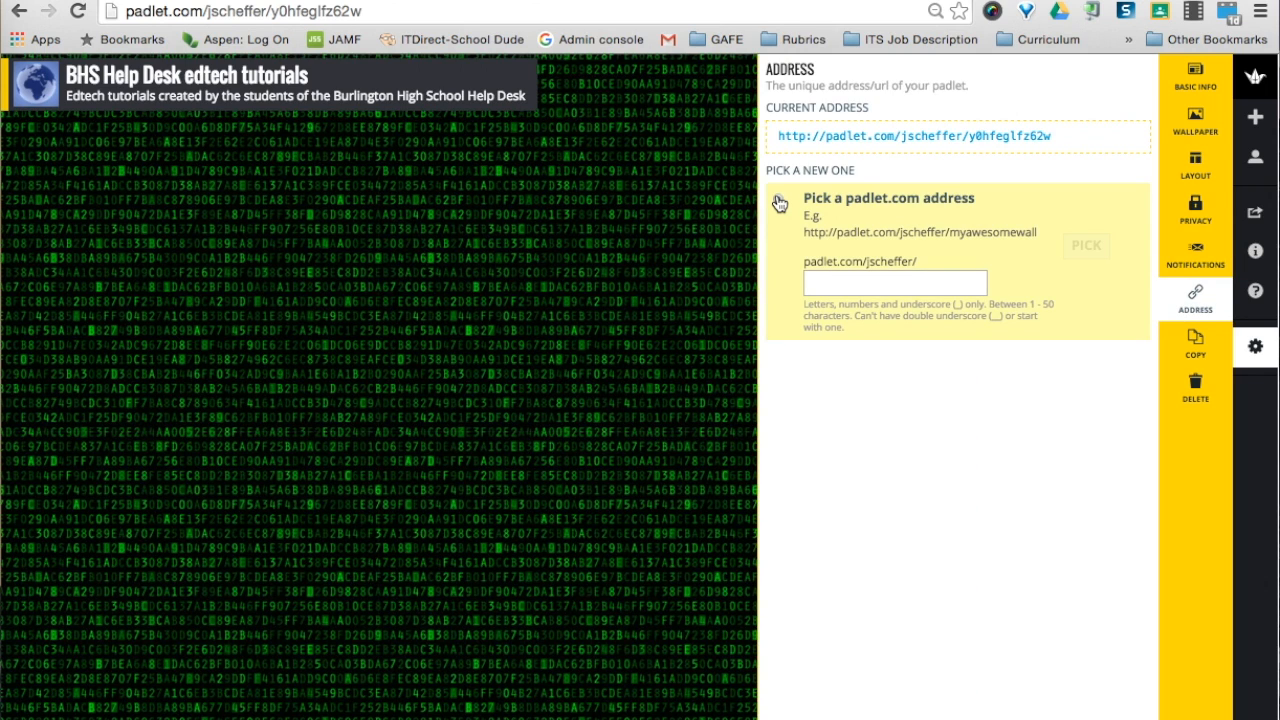
Set the padlet's address to HelpDeskScreencasts
{"action": "left_click", "coordinate": [821, 285]}
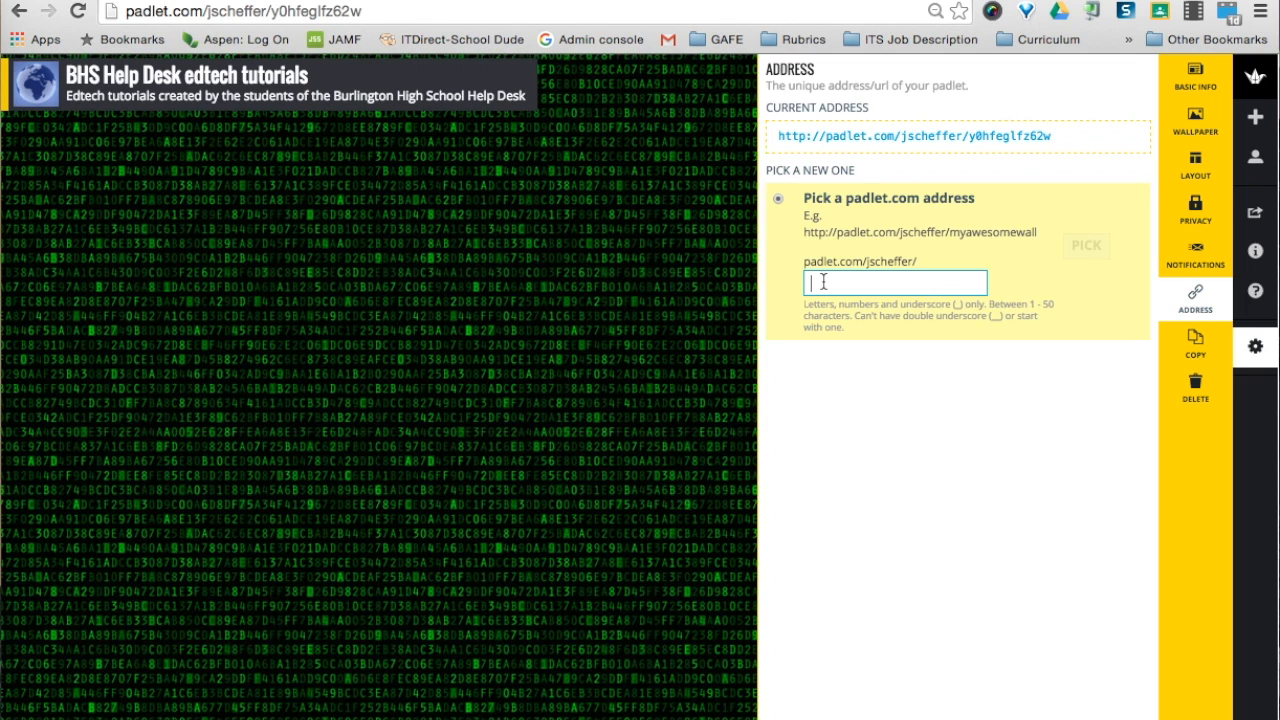
{"action": "type", "text": "BHS"}
{"action": "type", "text": "he"}
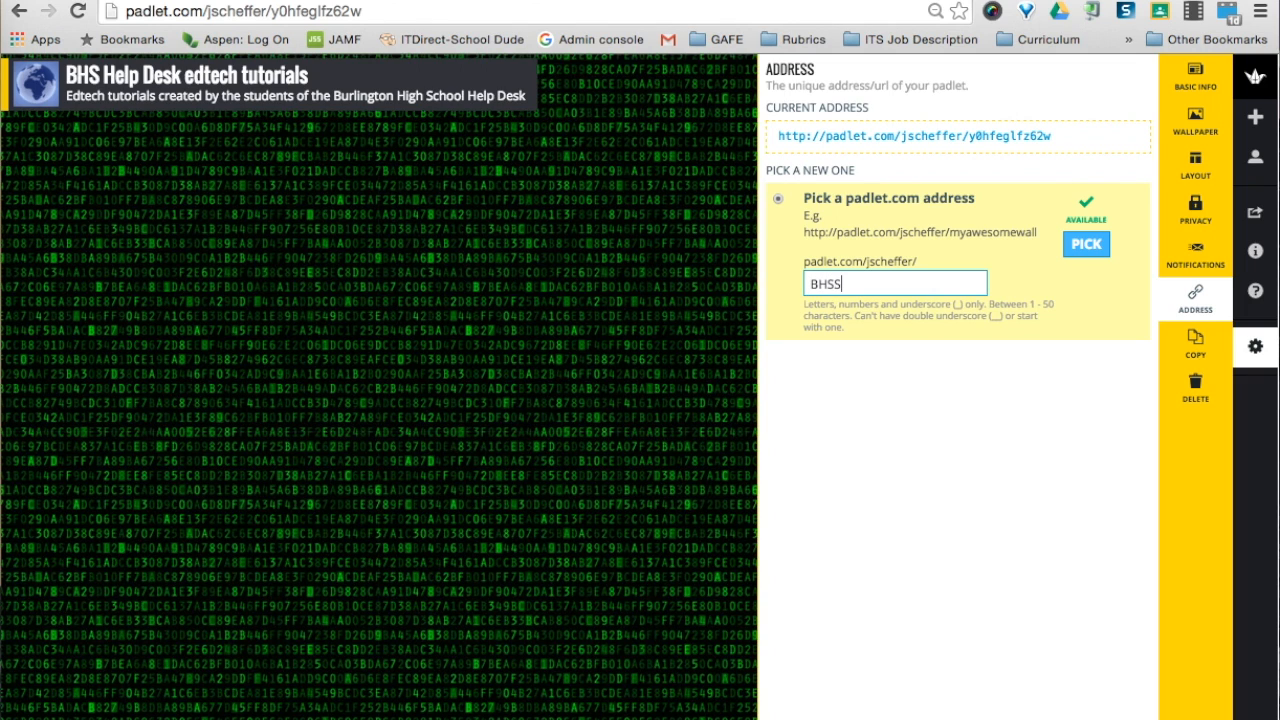
{"action": "key", "text": "BackSpace"}
{"action": "key", "text": "BackSpace"}
{"action": "key", "text": "BackSpace"}
{"action": "key", "text": "BackSpace"}
{"action": "key", "text": "BackSpace"}
{"action": "type", "text": "HelpDeskScreencasts"}
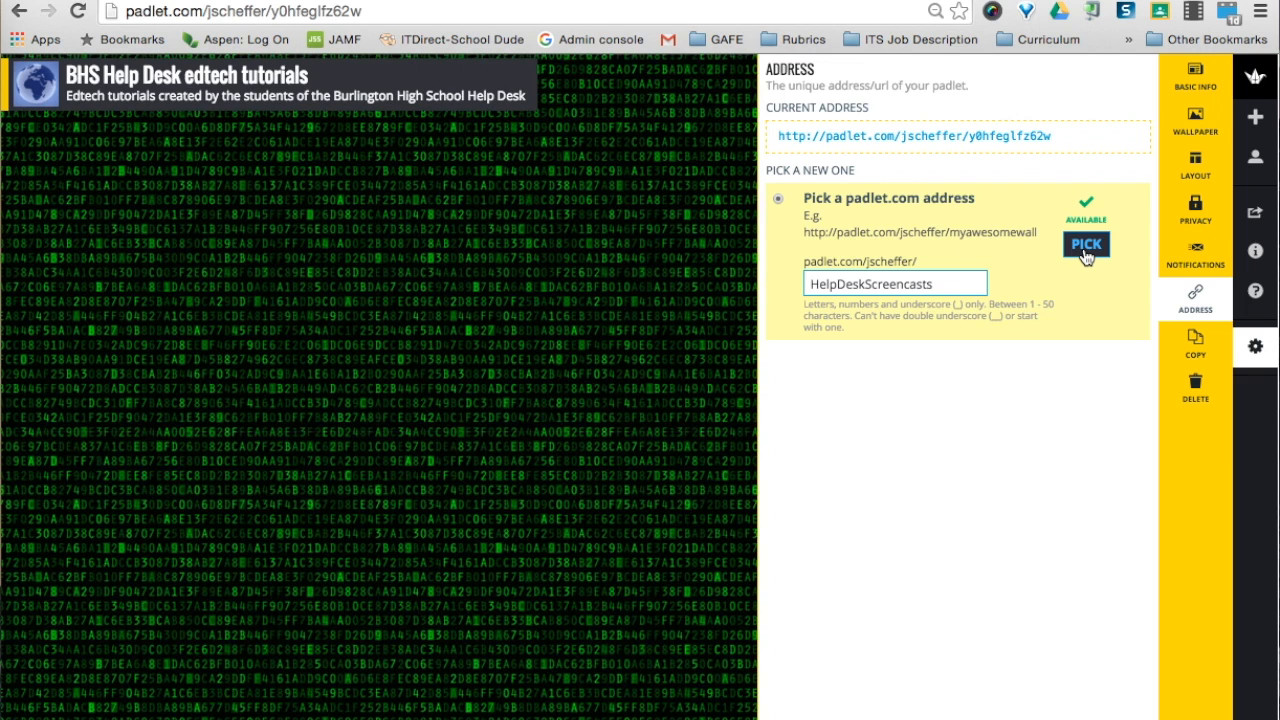
{"action": "left_click", "coordinate": [1086, 250]}
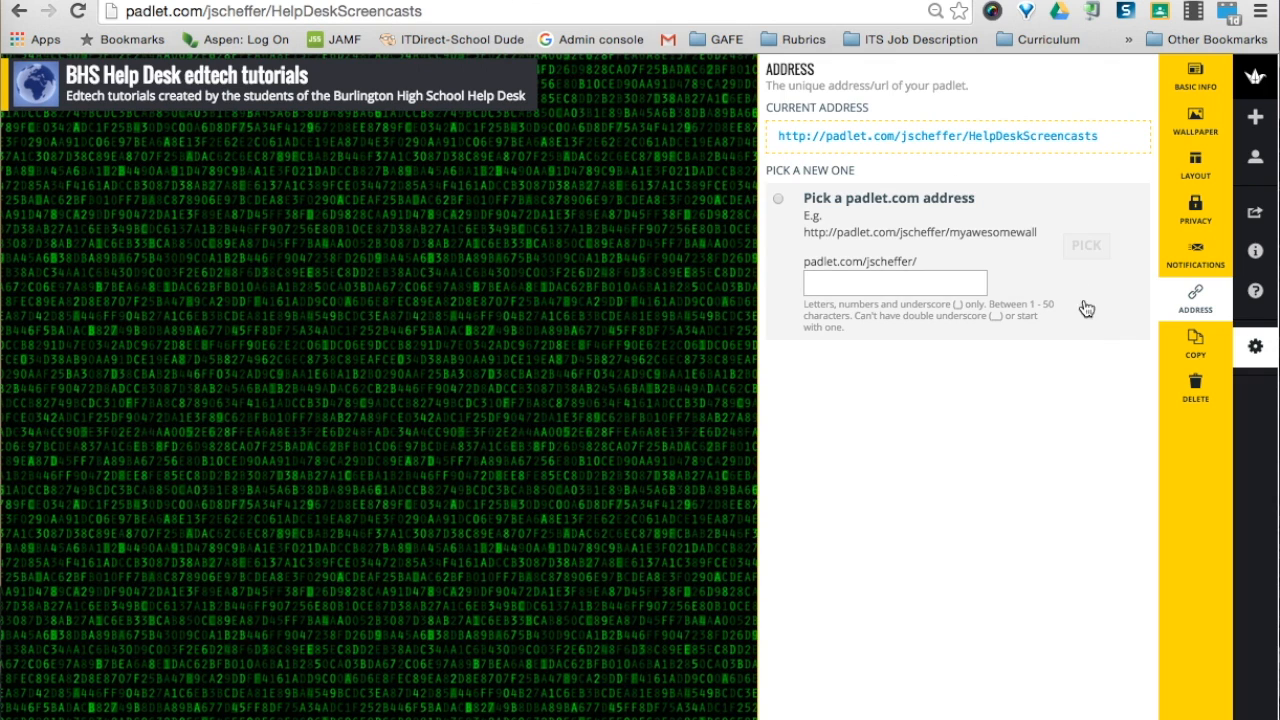
Review the Copy options, then close settings to return to the Matrix wall
{"action": "left_click", "coordinate": [1189, 360]}
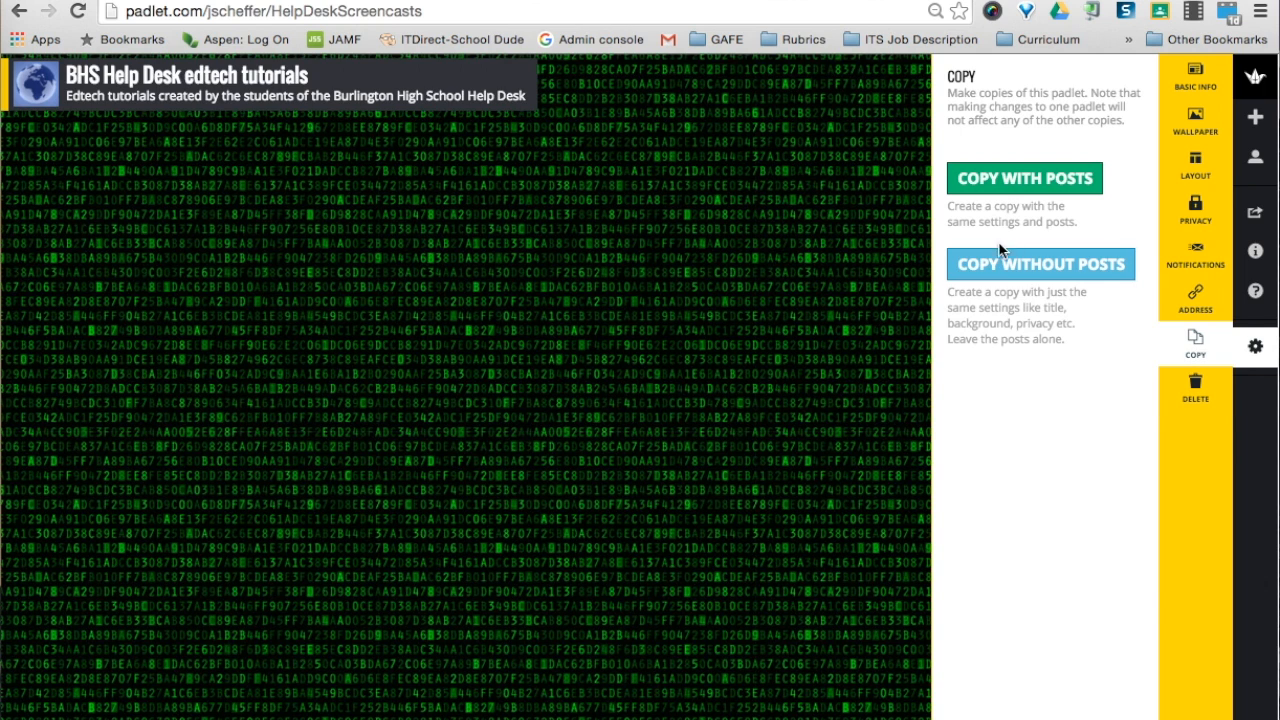
{"action": "left_click", "coordinate": [1253, 350]}
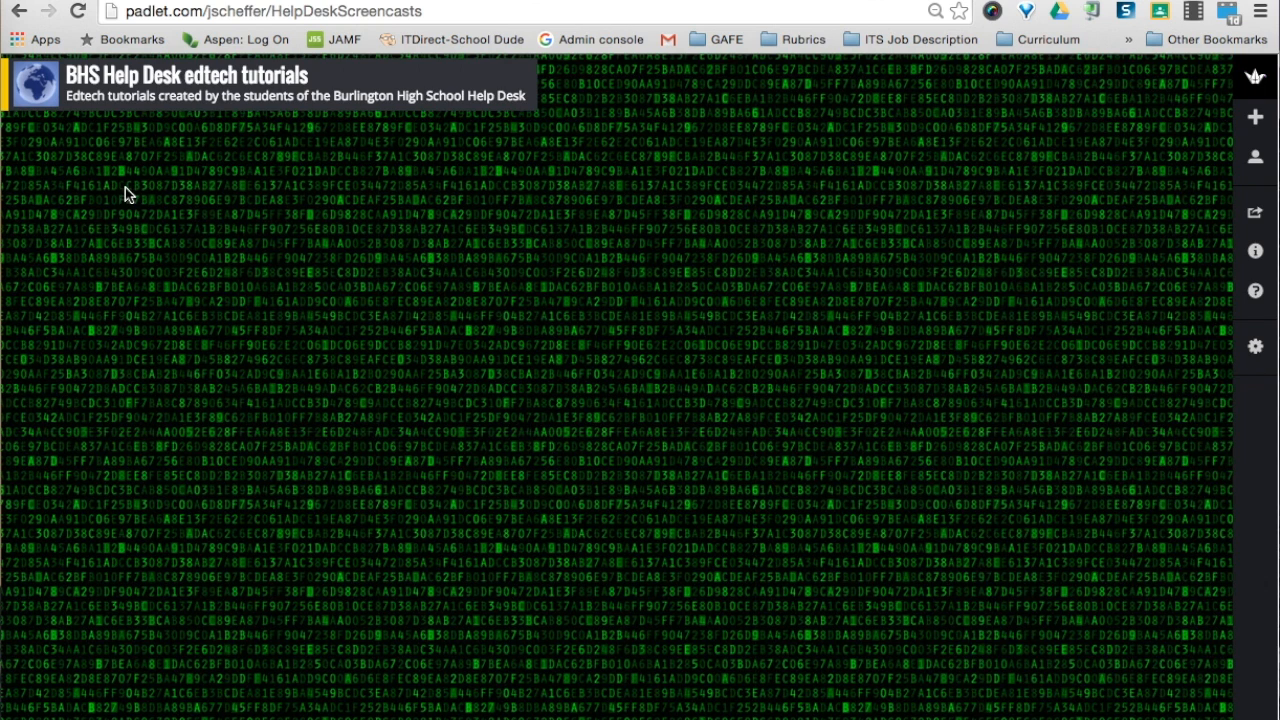
Add a top-left post titled 'Google Classroom Calendars' and start attaching a web link
{"action": "double_click", "coordinate": [130, 200]}
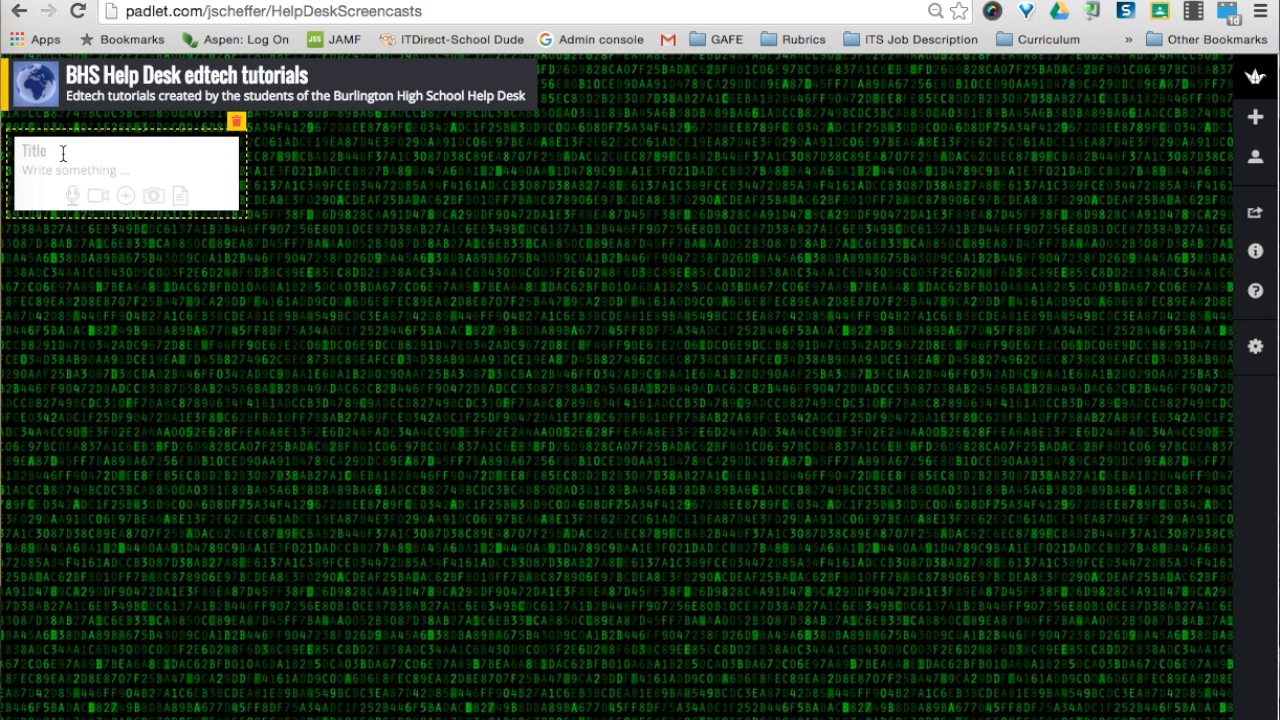
{"action": "type", "text": "Google Classroom Cale"}
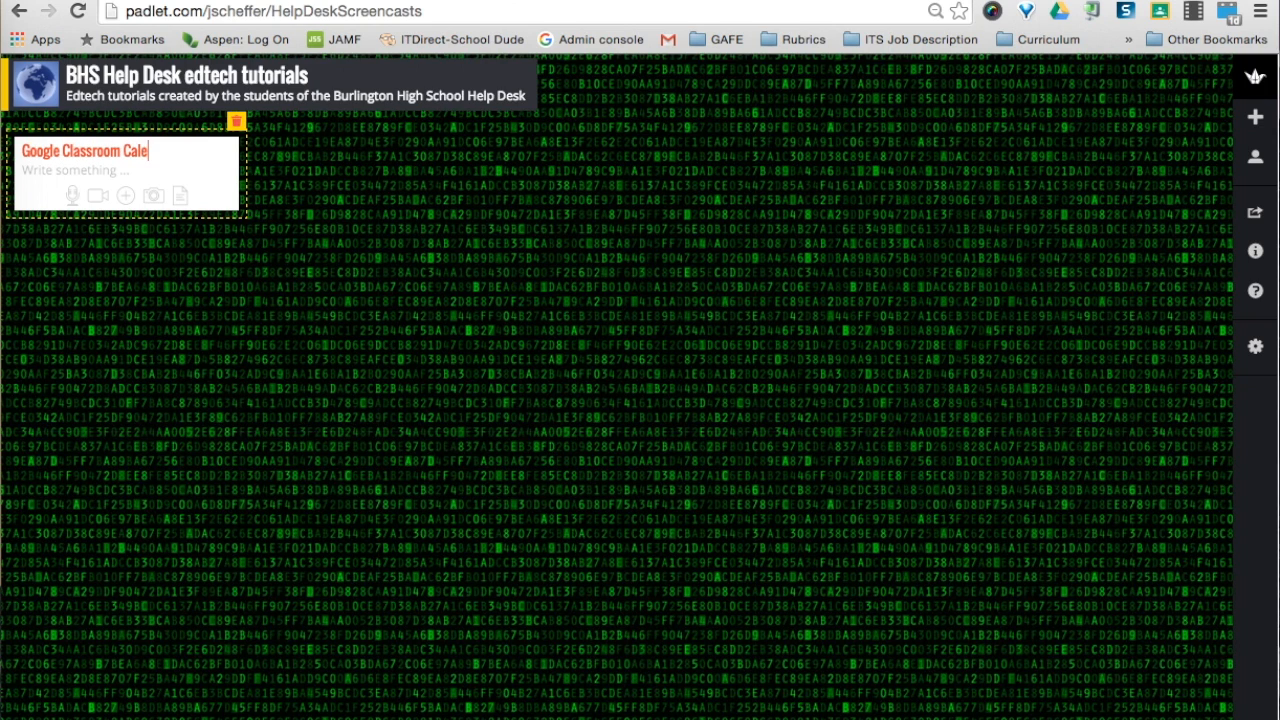
{"action": "type", "text": "ndars"}
{"action": "left_click", "coordinate": [73, 202]}
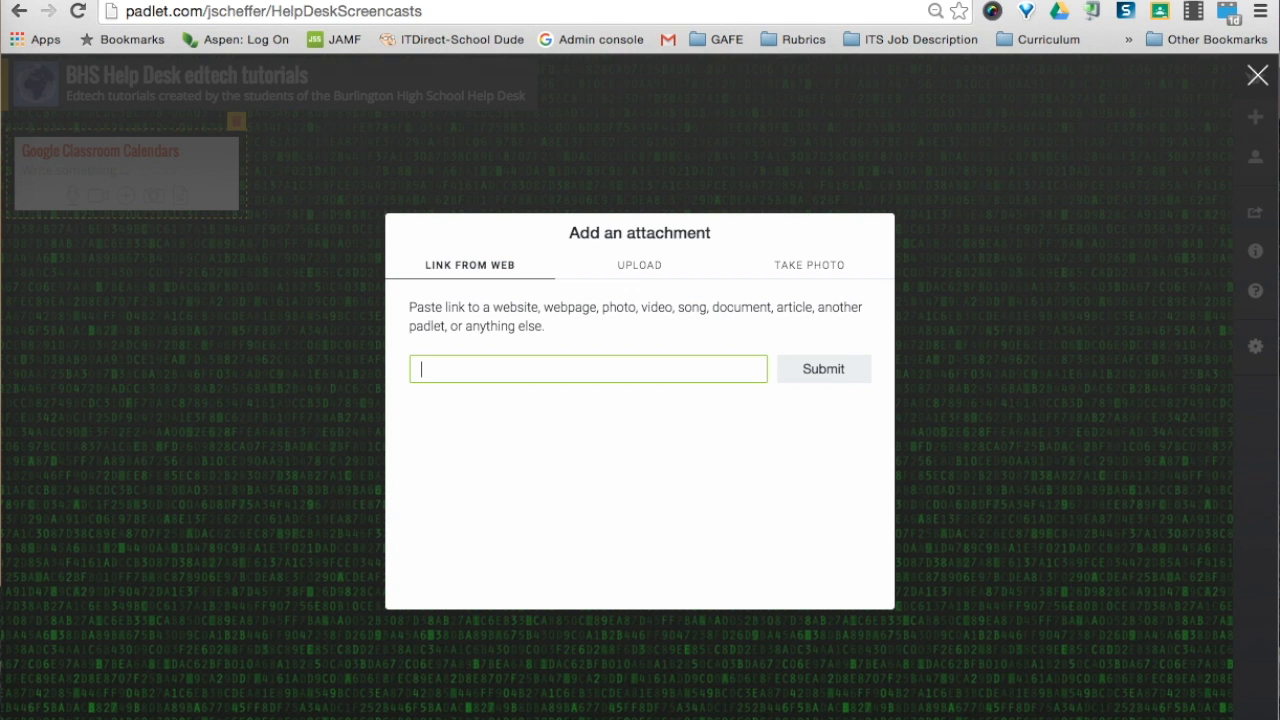
Attach the YouTube video 'Sharing Google Classroom Calendars with Parents' to the post via its URL
{"action": "key", "text": "ctrl+Tab"}
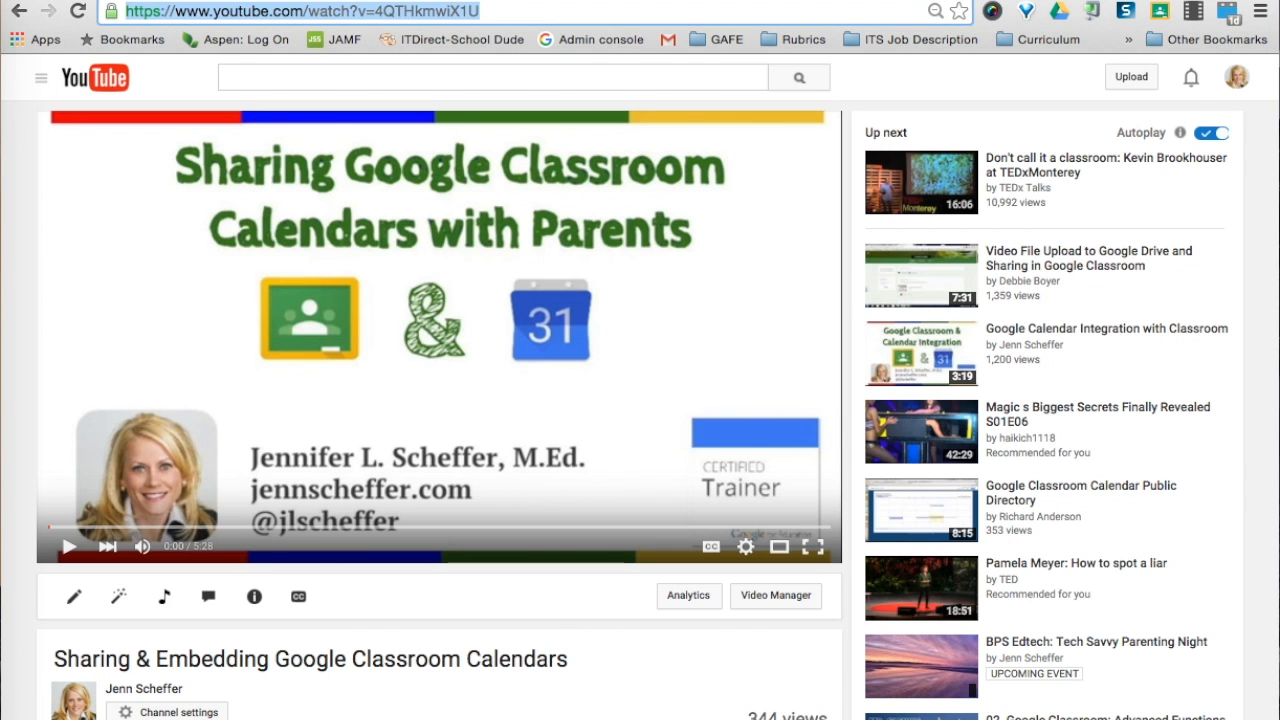
{"action": "key", "text": "ctrl+shift+Tab"}
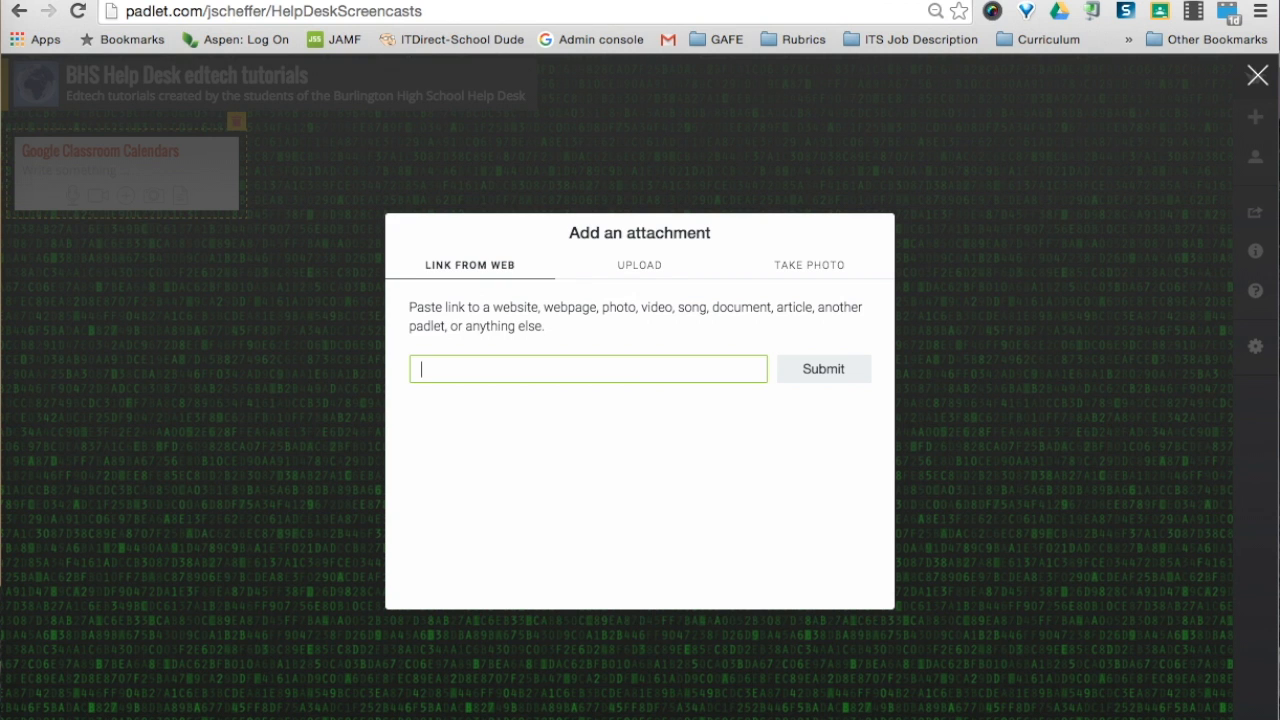
{"action": "key", "text": "ctrl+v"}
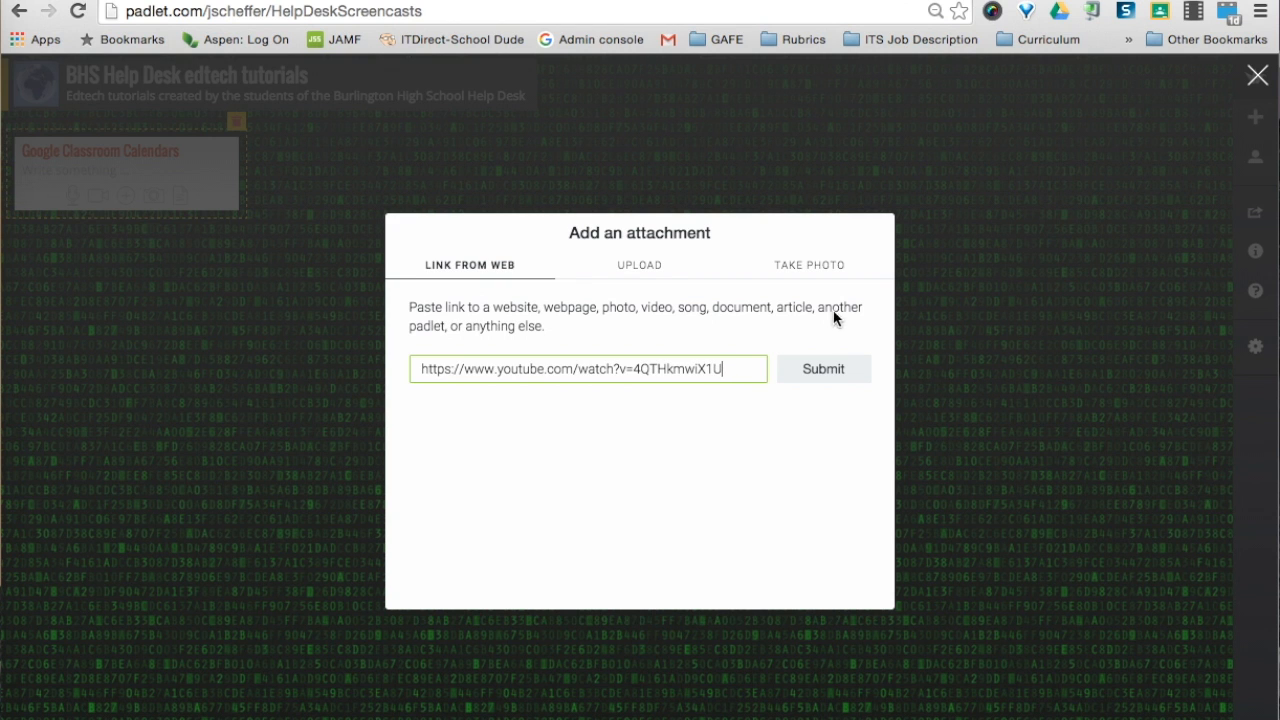
{"action": "left_click", "coordinate": [815, 369]}
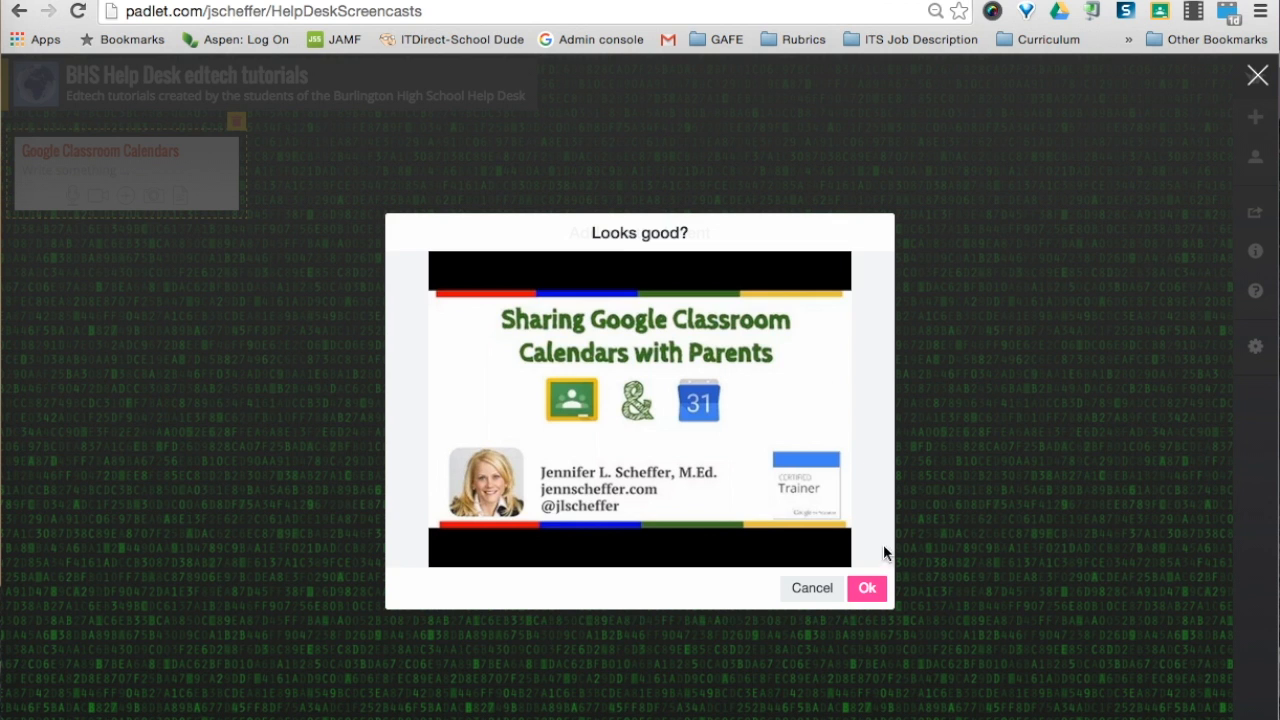
{"action": "left_click", "coordinate": [866, 590]}
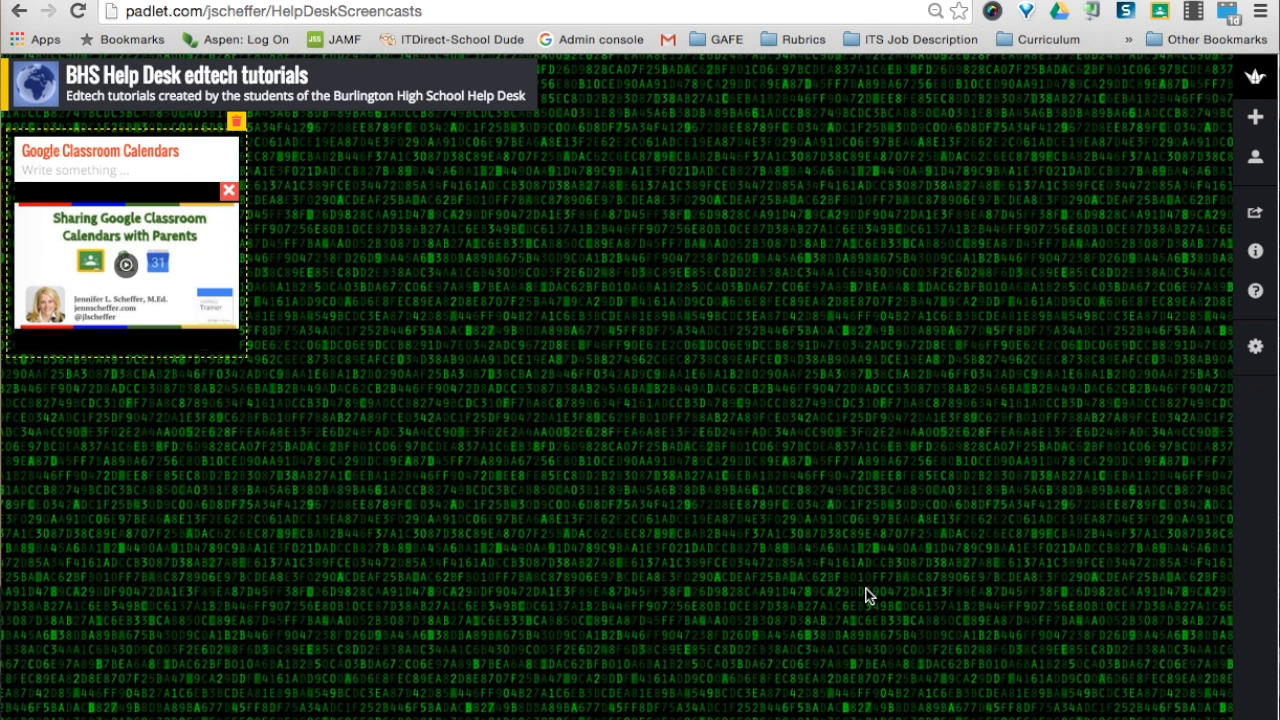
{"action": "left_click", "coordinate": [467, 372]}
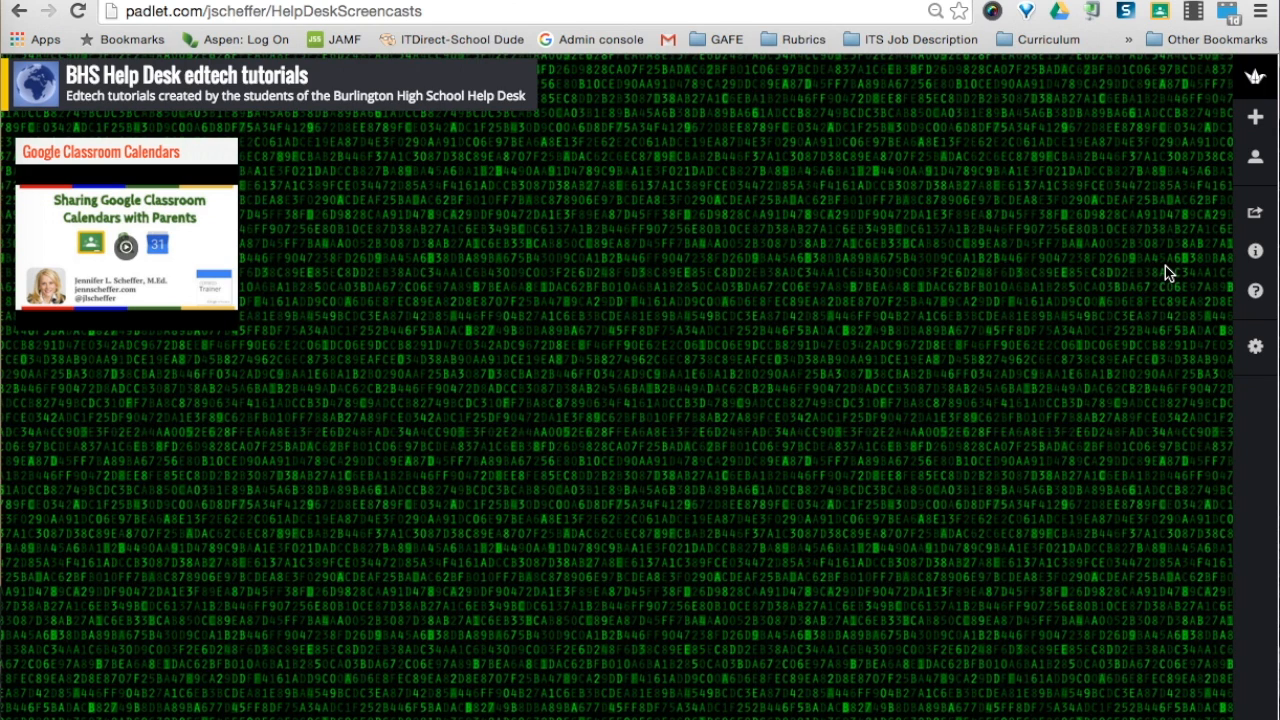
{"action": "mouse_move", "coordinate": [220, 145]}
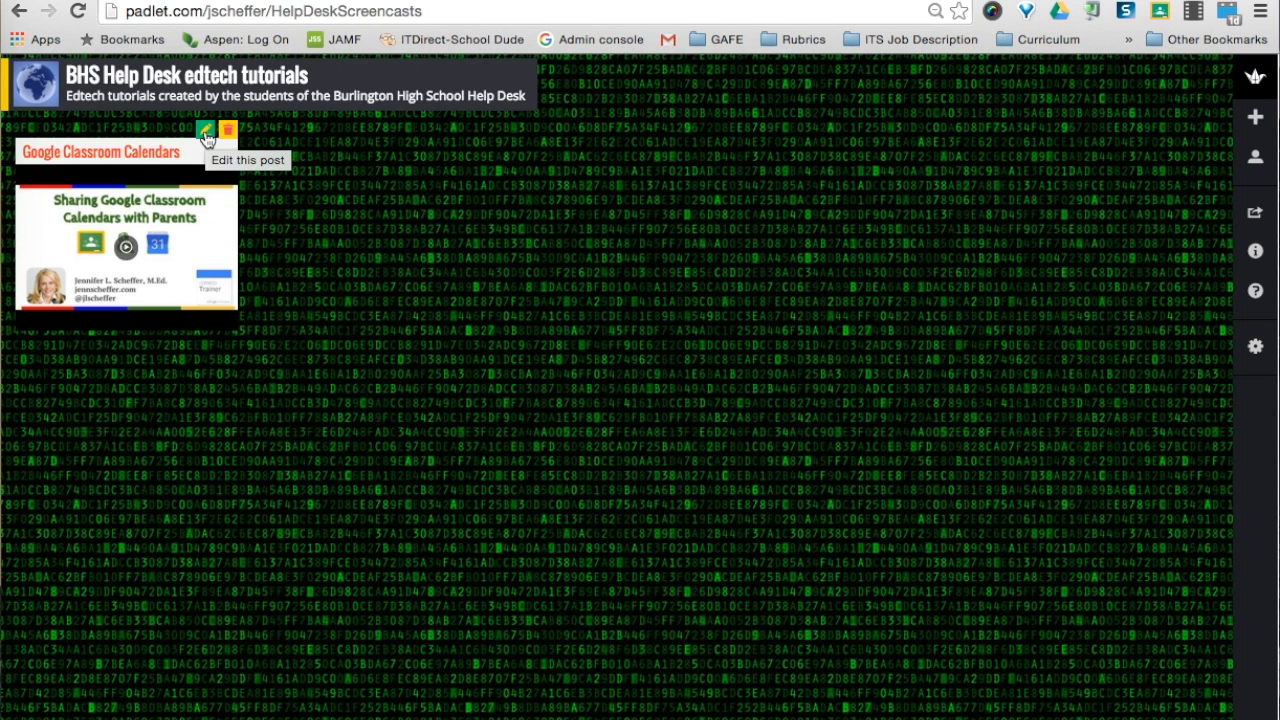
{"action": "left_click", "coordinate": [205, 134]}
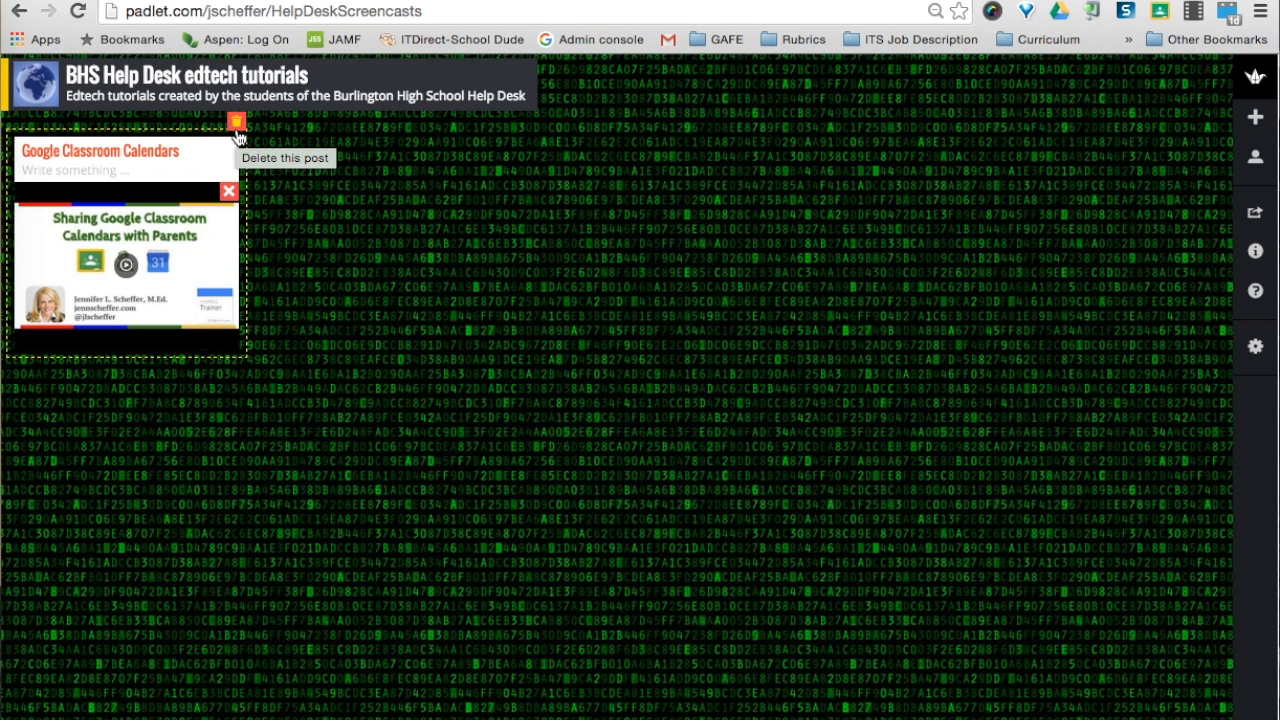
{"action": "left_click", "coordinate": [279, 180]}
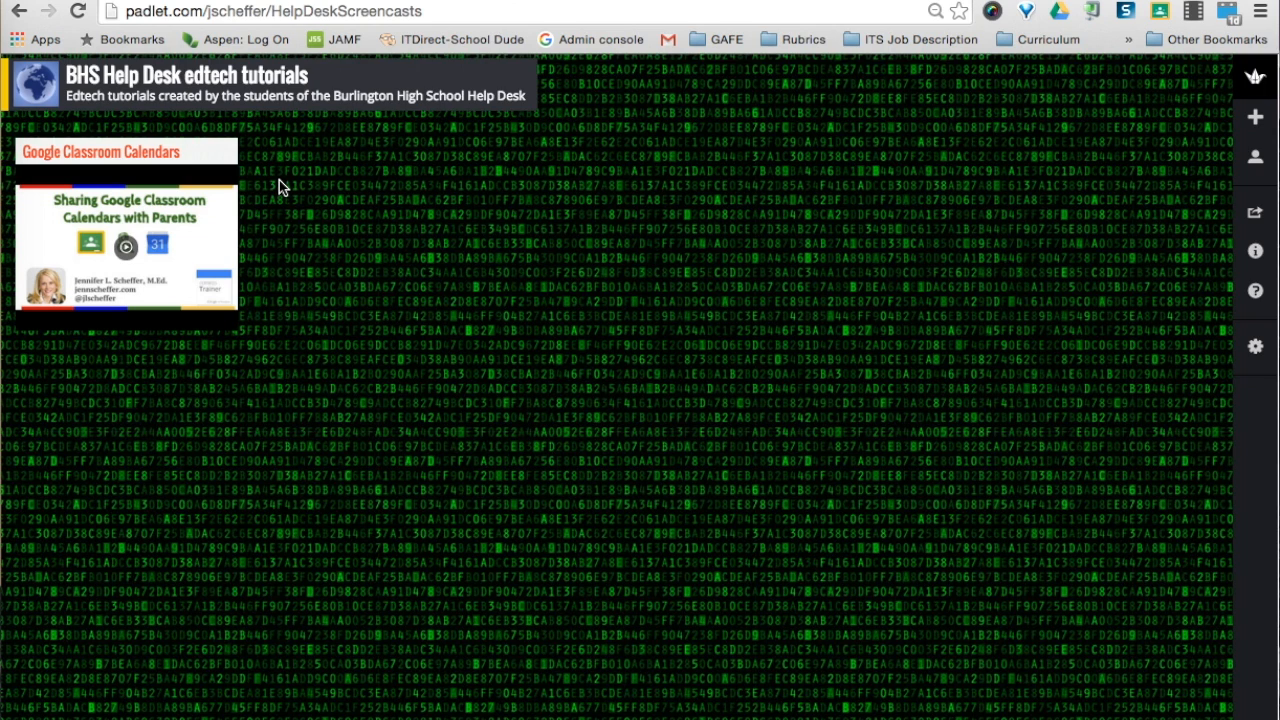
{"action": "left_click", "coordinate": [424, 12]}
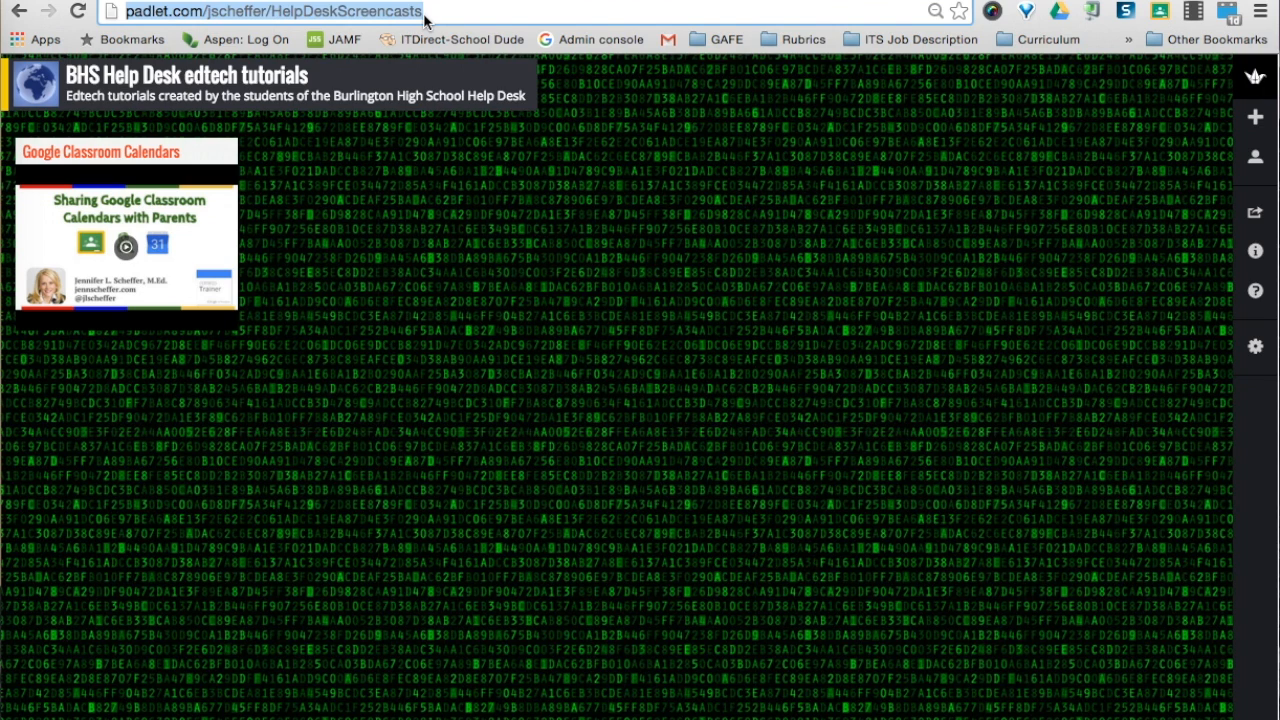